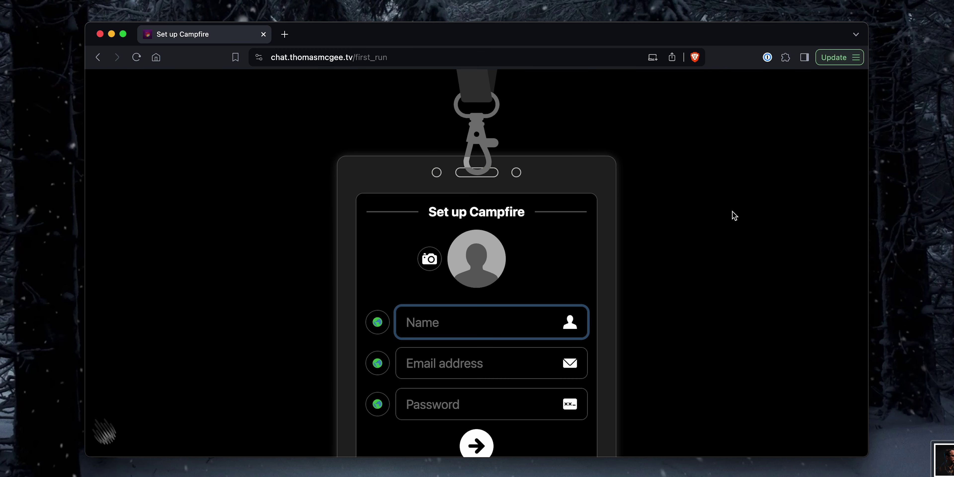
Step: Add a portrait image as the profile photo, enter the admin's name and submit setup
scroll(643, 279, down, 2)
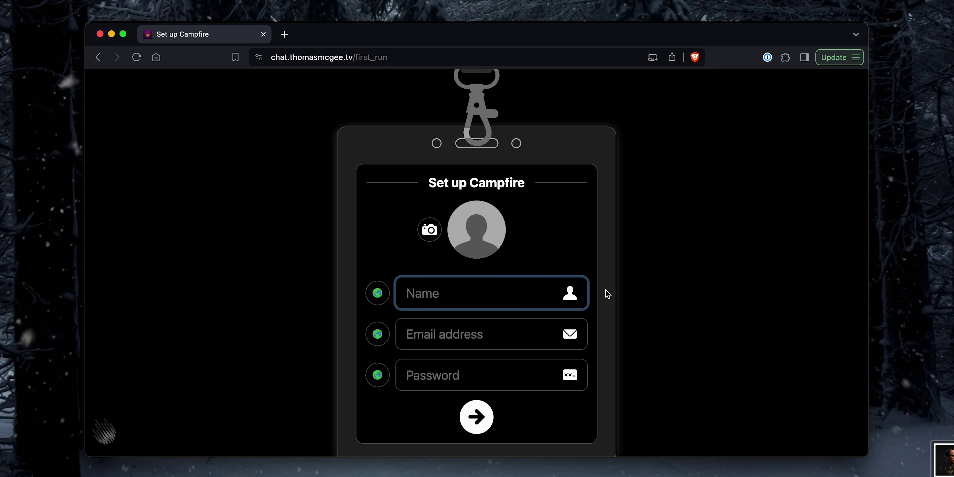
click(647, 293)
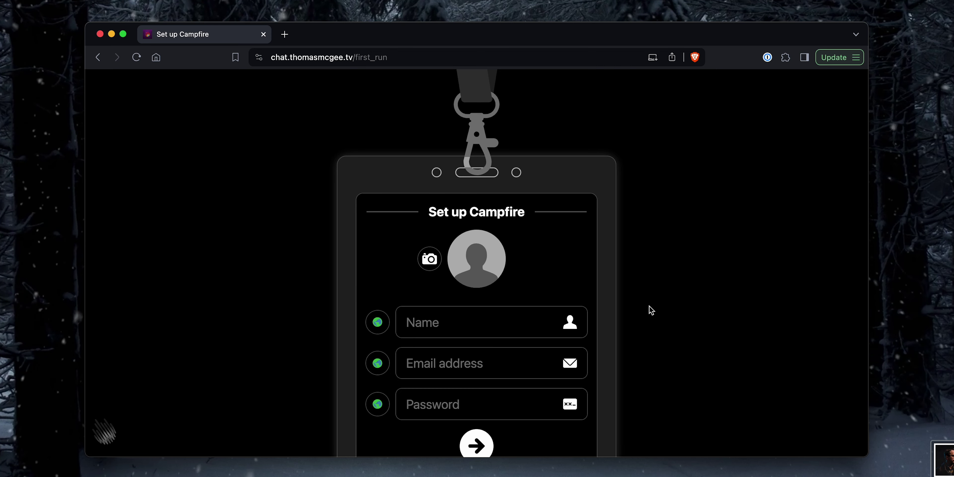
scroll(449, 318, down, 2)
click(445, 294)
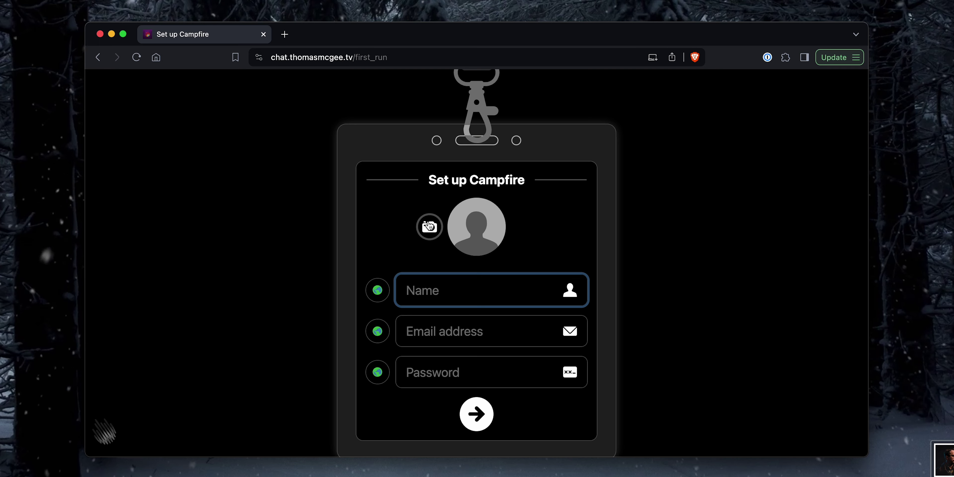
key(shift+Tab)
key(space)
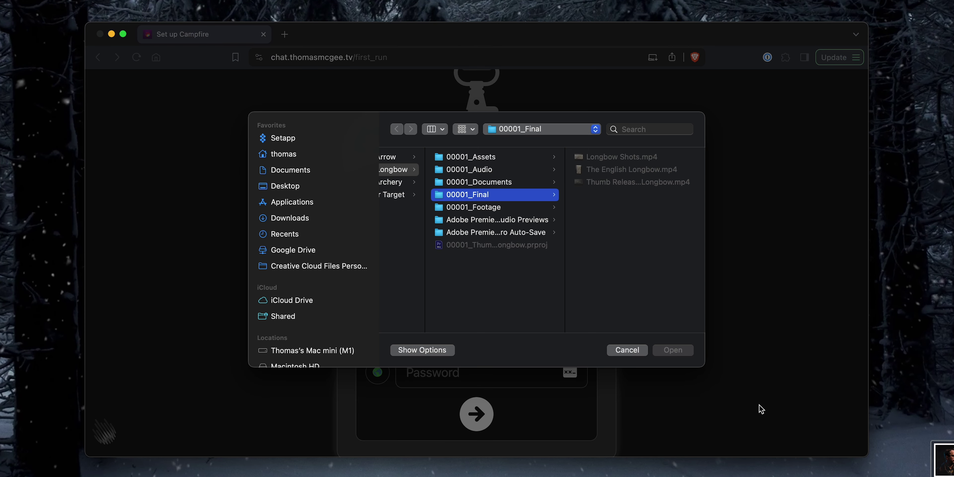
drag(947, 466, 630, 289)
key(Return)
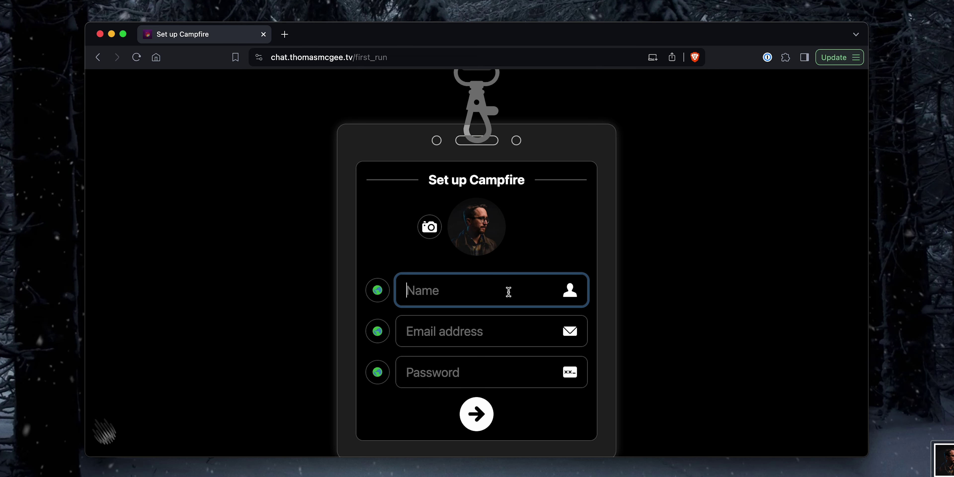
text(Thomas)
key(Tab)
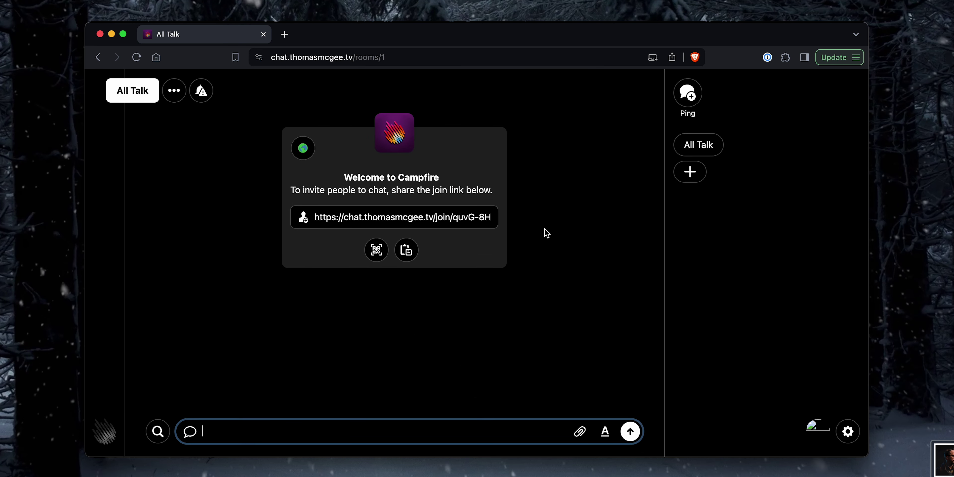
click(546, 232)
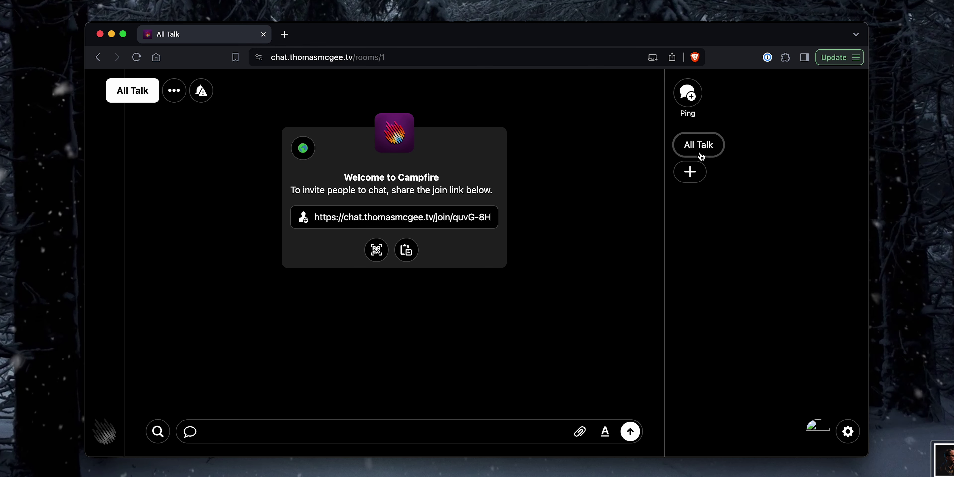
click(690, 172)
text(Archery)
Step: Create the Archery room and the Tools & Tips room, fixing the mistyped name
key(Return)
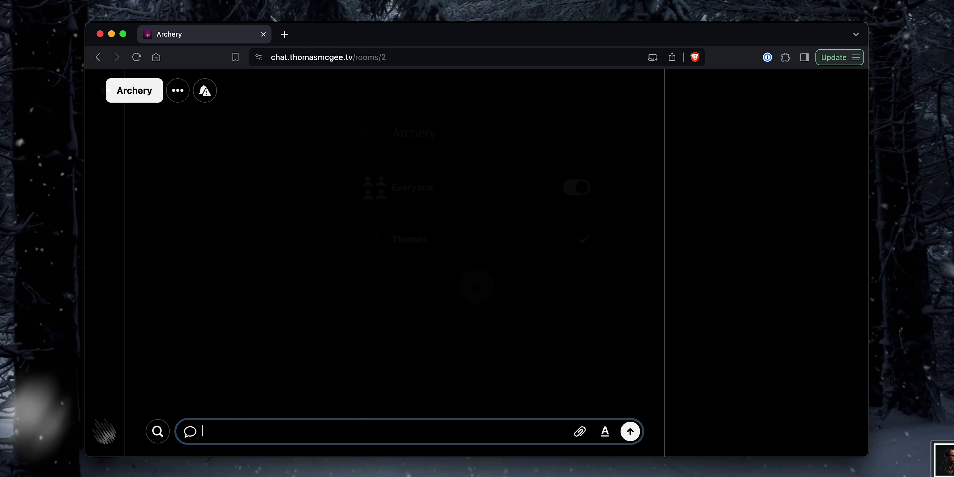
click(690, 209)
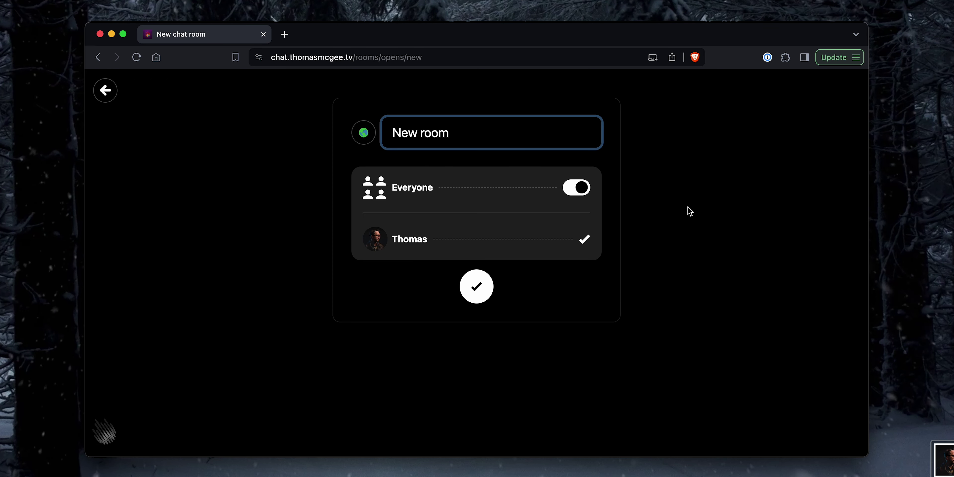
text(toola)
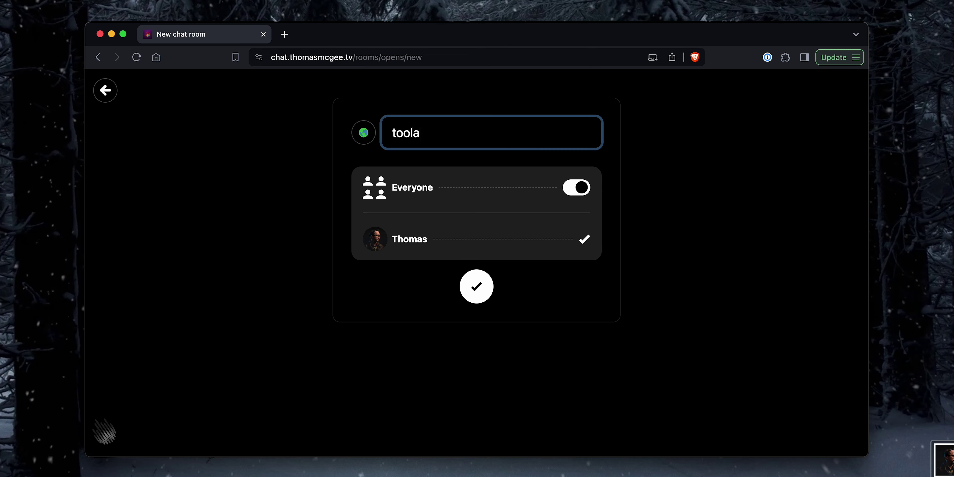
key(BackSpace)
key(BackSpace)
key(BackSpace)
key(BackSpace)
key(BackSpace)
text(Tools & Tip)
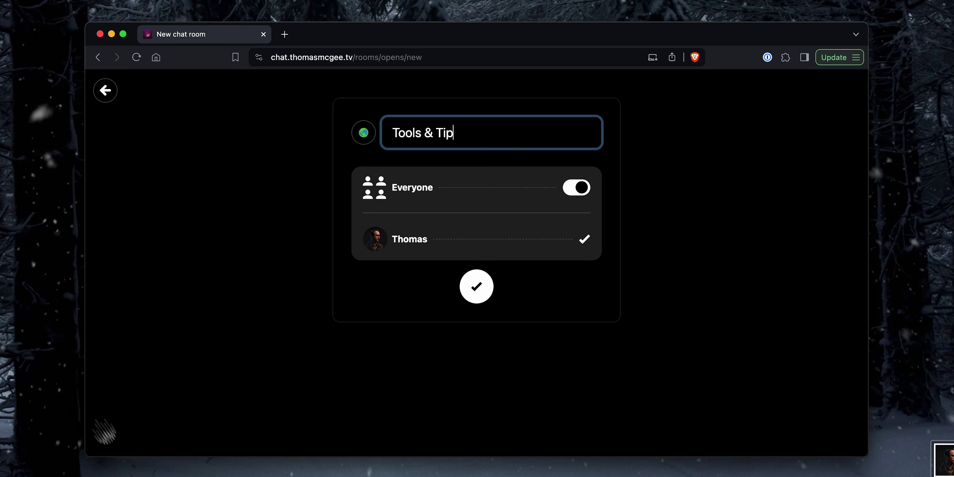
text(s)
key(Return)
Step: Create the Watercooler room, then open the Archery room's settings page
click(689, 225)
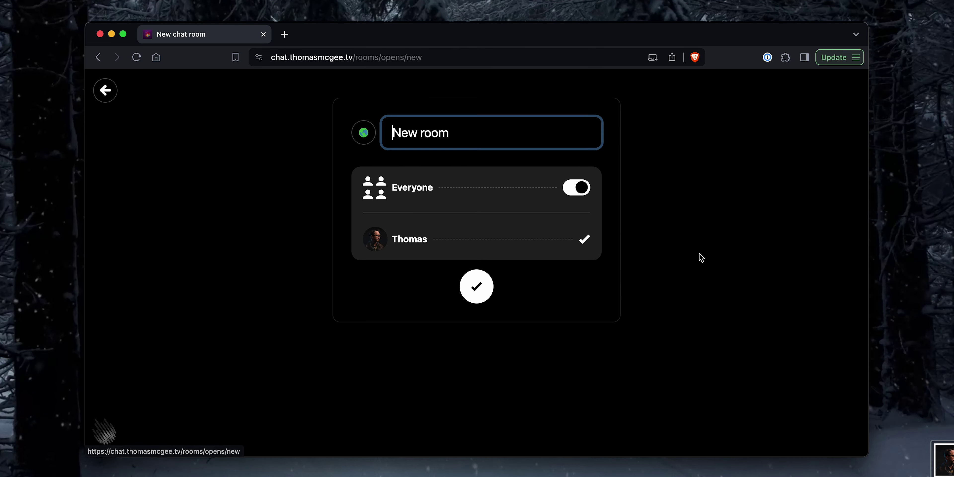
key(super+a)
text(Watercooler)
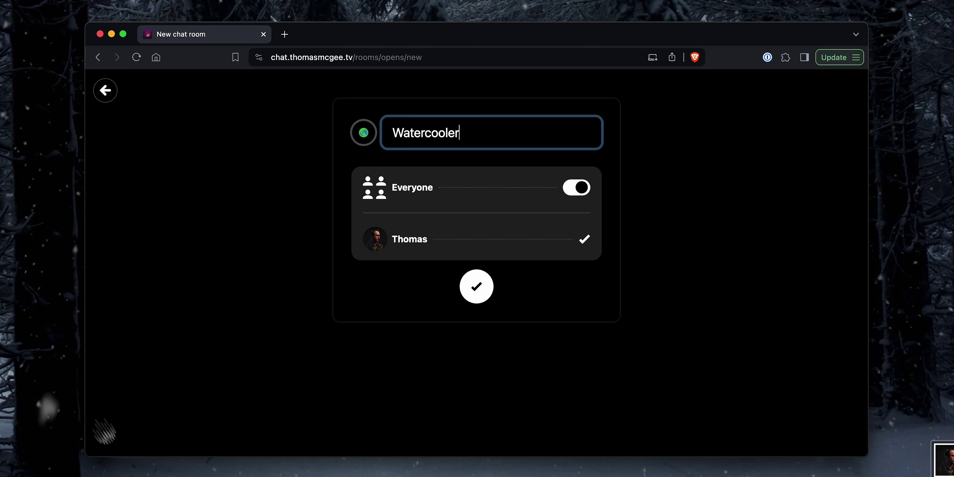
key(Return)
click(699, 172)
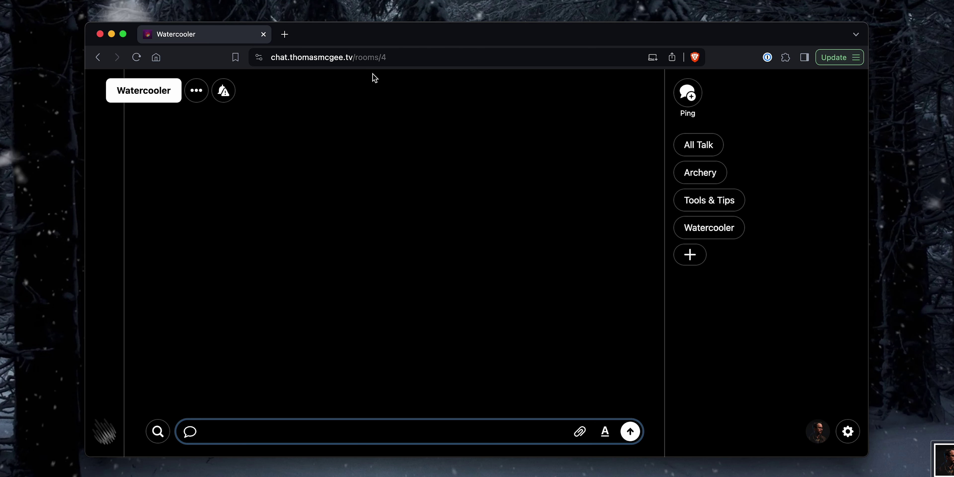
click(183, 94)
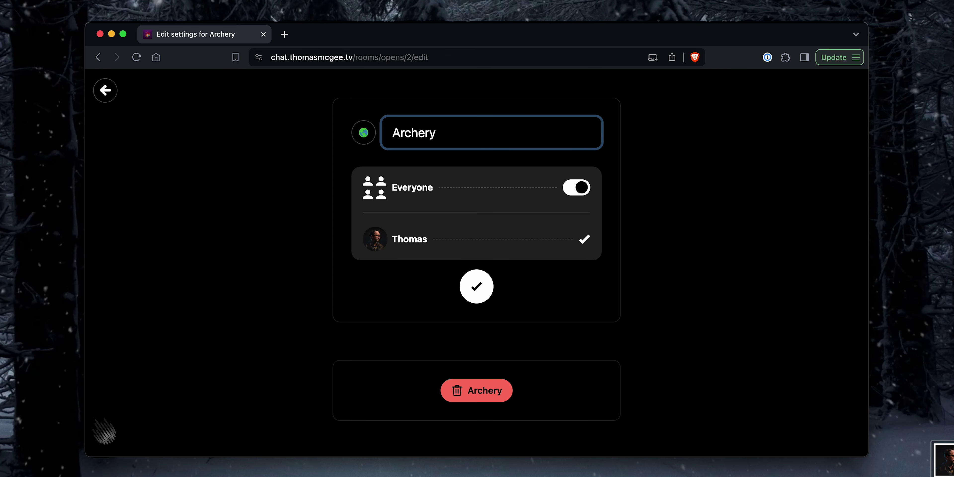
Step: Prefix the Archery room name with a bow-and-arrow emoji from Emoji & Symbols and save
key(super+shift+slash)
text(emoji)
key(Down)
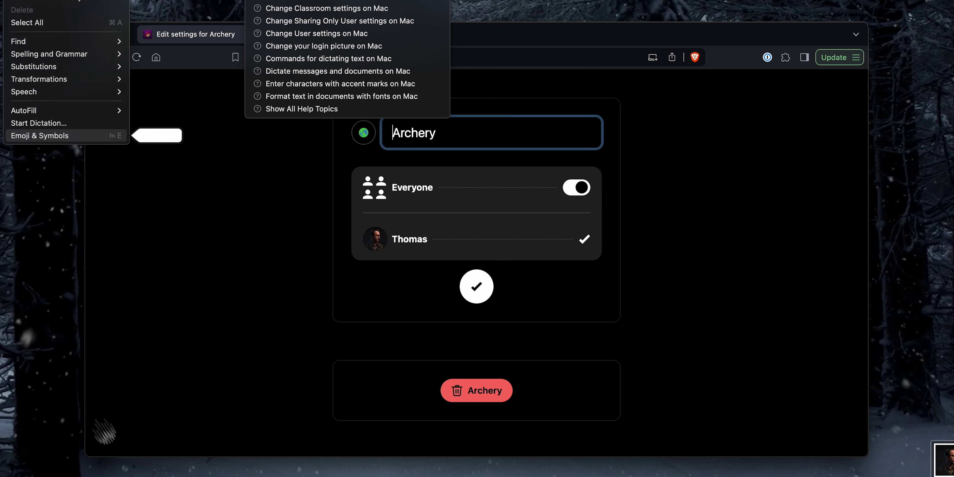
key(Return)
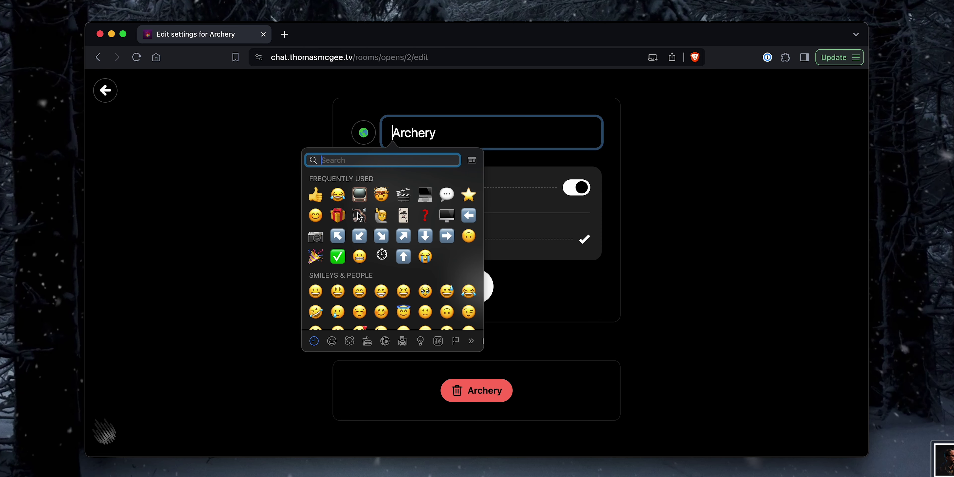
click(358, 215)
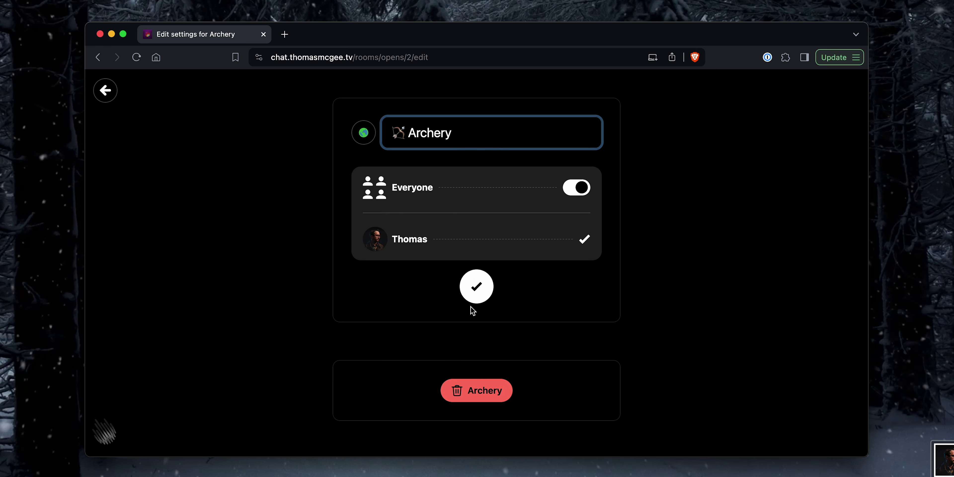
click(476, 286)
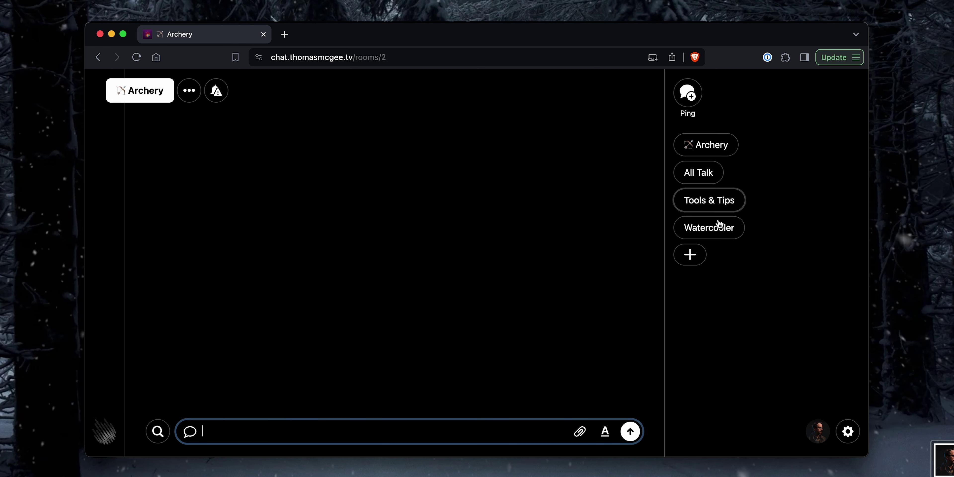
Step: Look through the Watercooler and Tools & Tips rooms, ending back in All Talk
click(763, 300)
click(707, 180)
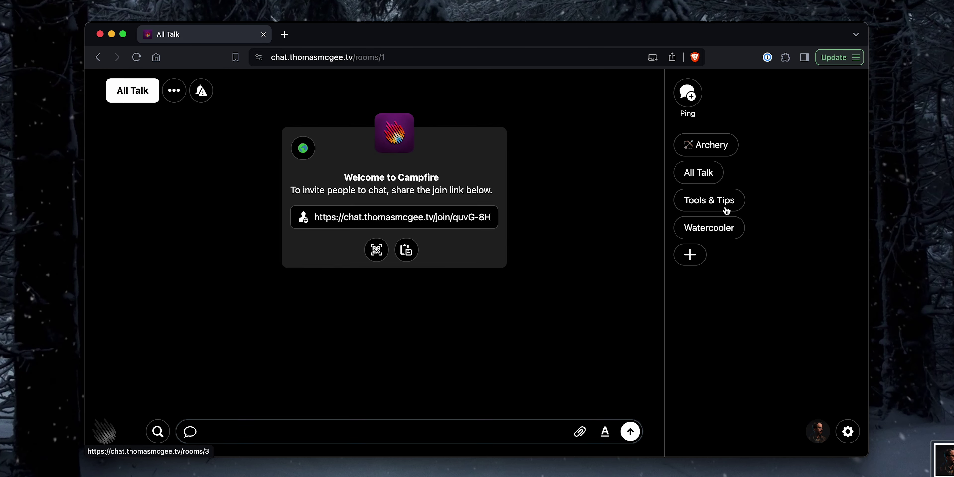
click(709, 228)
click(722, 200)
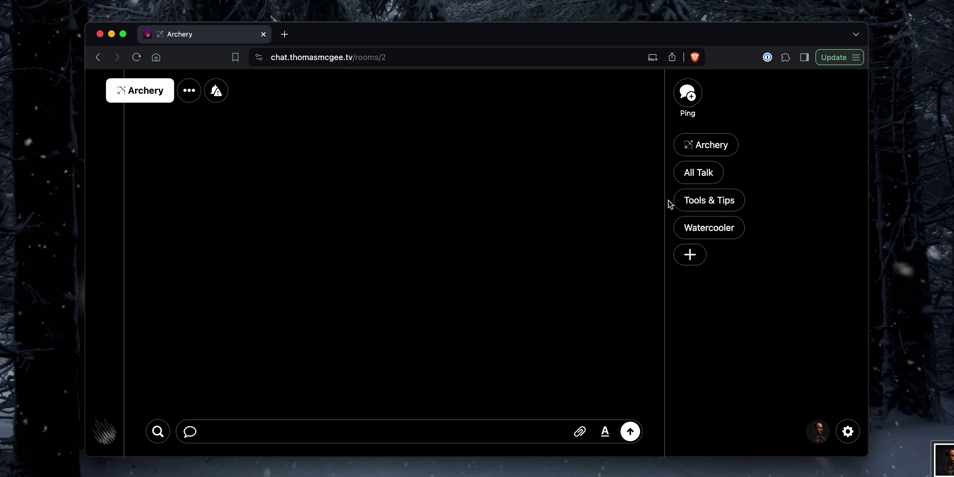
click(707, 180)
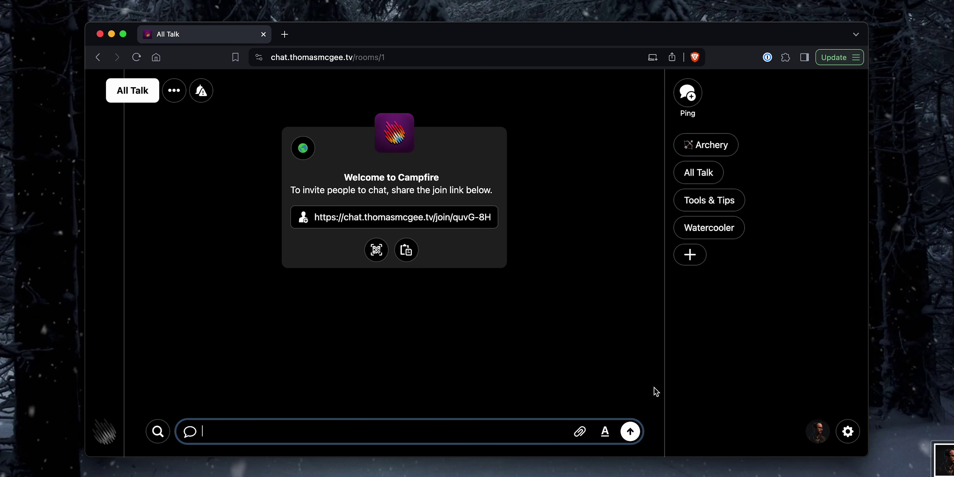
Step: Visit and leave Account settings, then select the join link in the welcome card
click(847, 431)
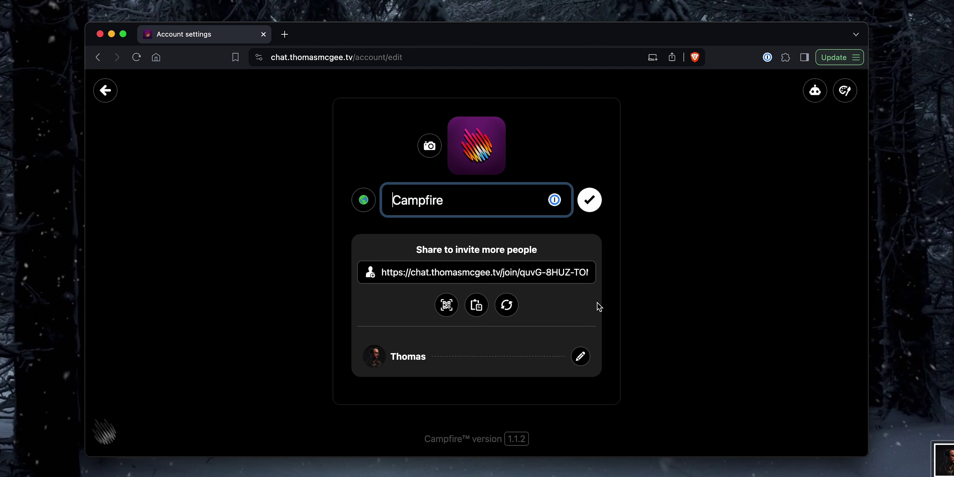
click(105, 91)
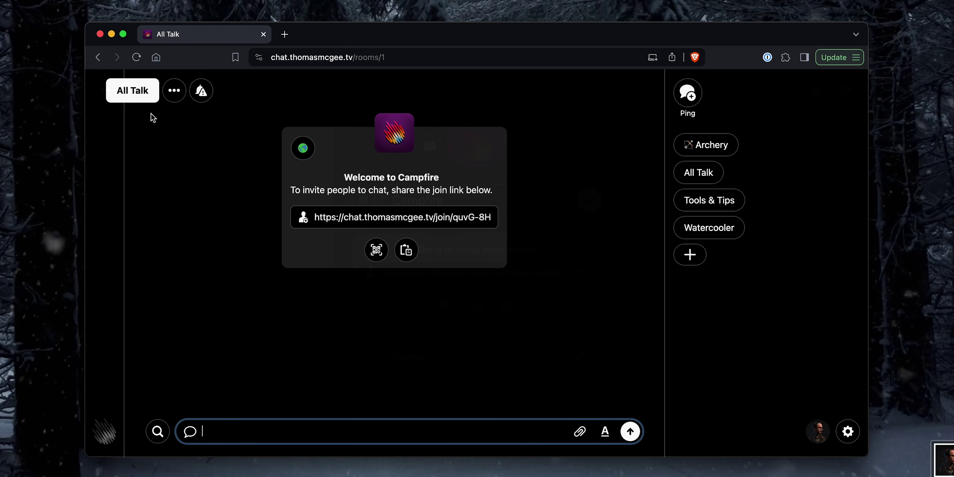
click(337, 220)
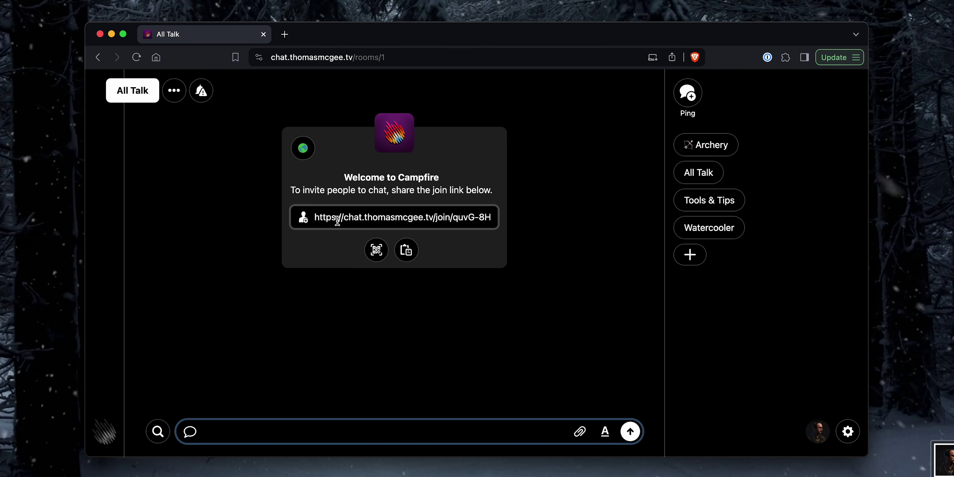
click(385, 220)
triple_click(402, 217)
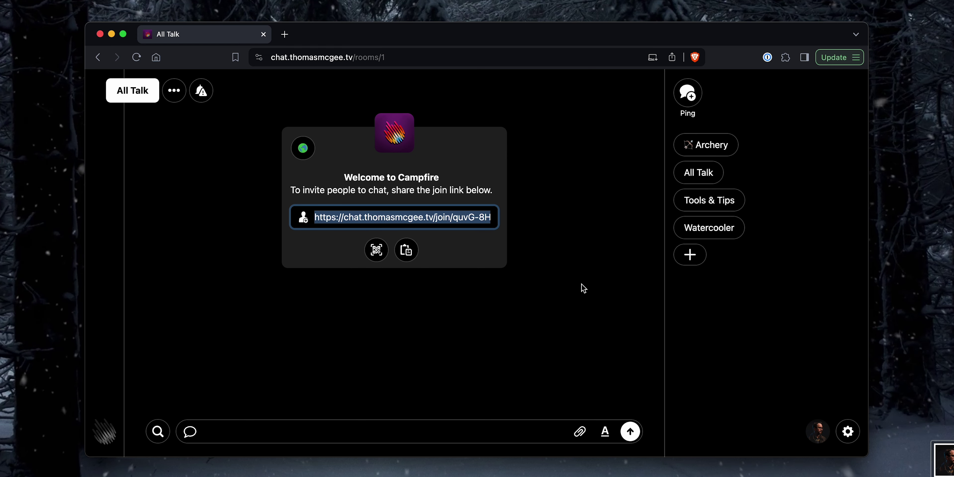
click(322, 217)
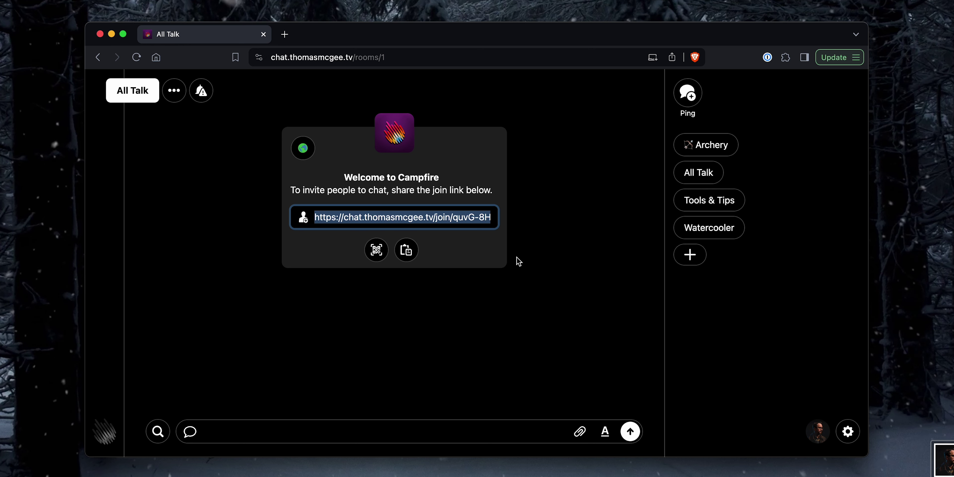
click(428, 217)
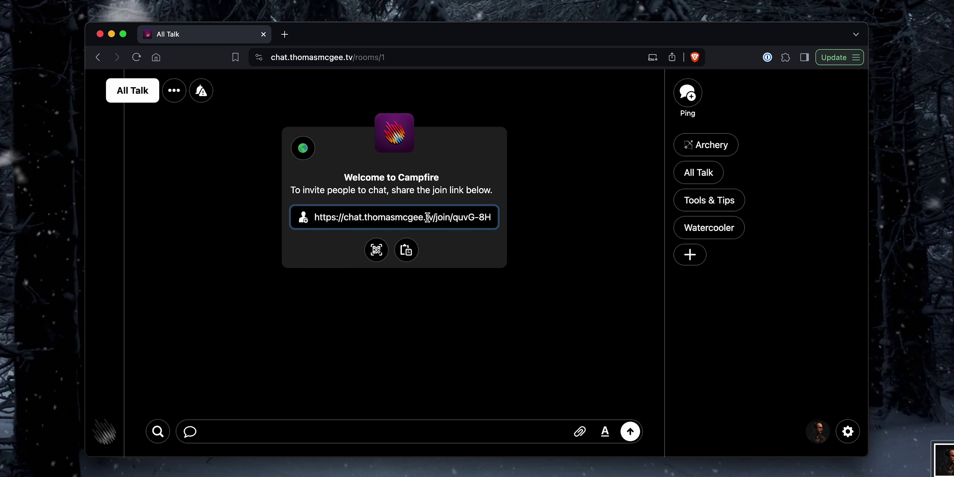
Step: Reveal the end of the join link and display it as a full-screen QR code
click(406, 249)
drag(372, 211, 594, 223)
click(594, 224)
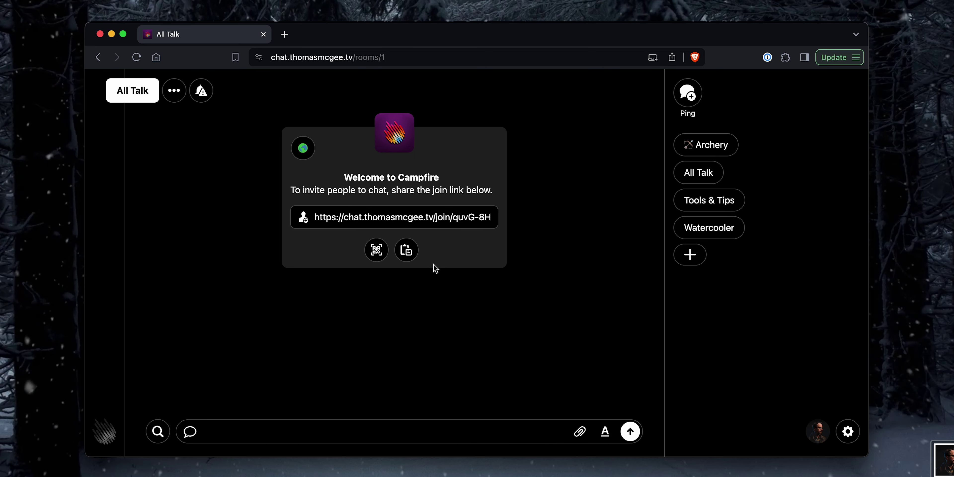
click(377, 256)
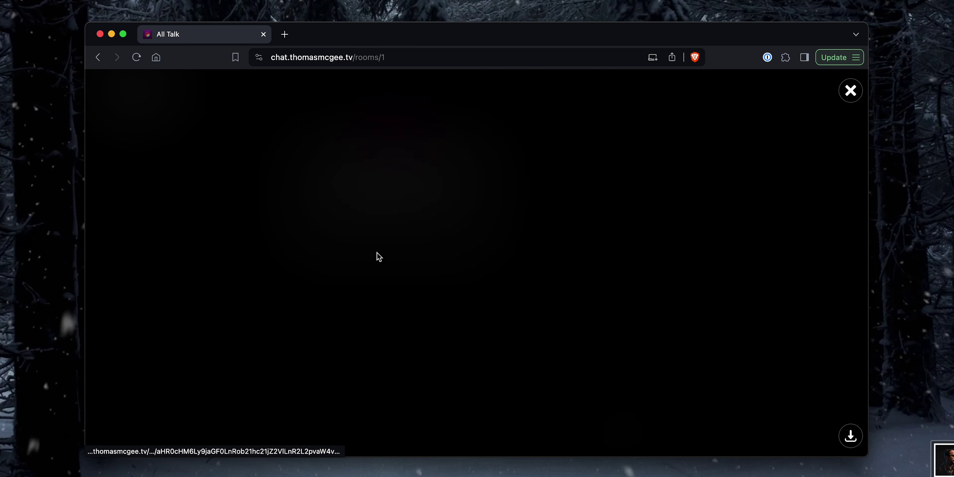
Step: Close the QR code and paste the invite link into a new private browser window
click(849, 90)
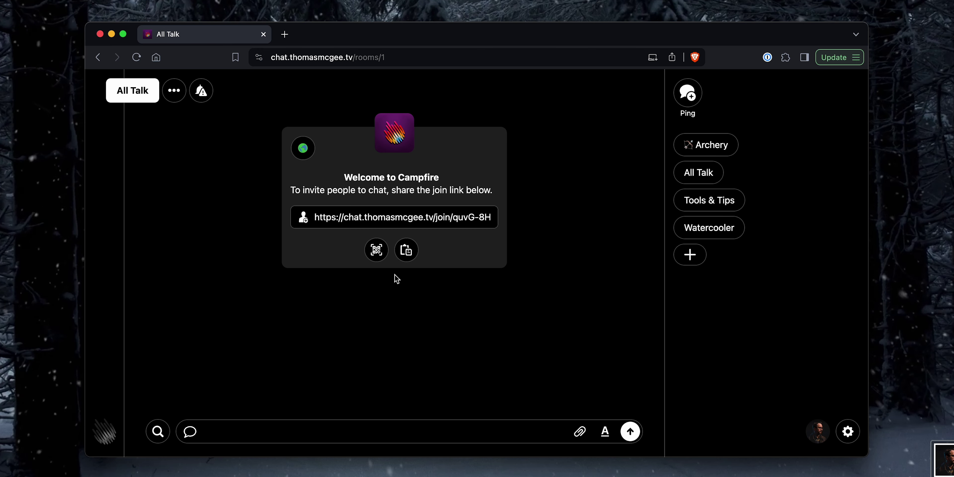
key(super+shift+n)
Step: Load the invite sign-up page and register a Testing account with a test email and password
key(Return)
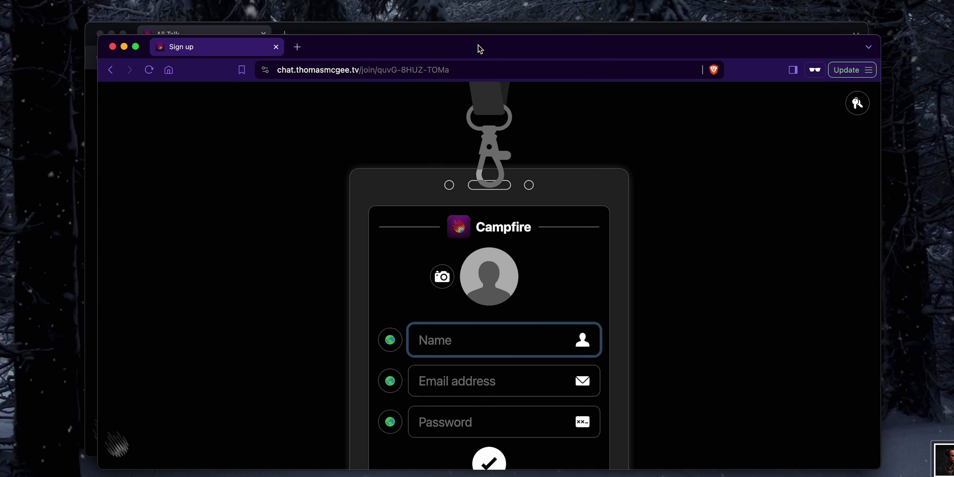
drag(480, 49, 471, 38)
scroll(327, 230, down, 2)
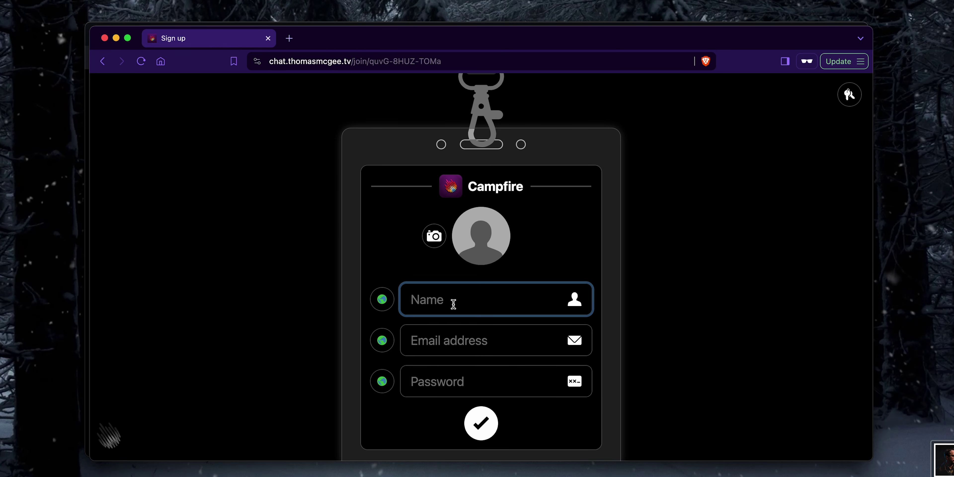
text(Testing)
key(Tab)
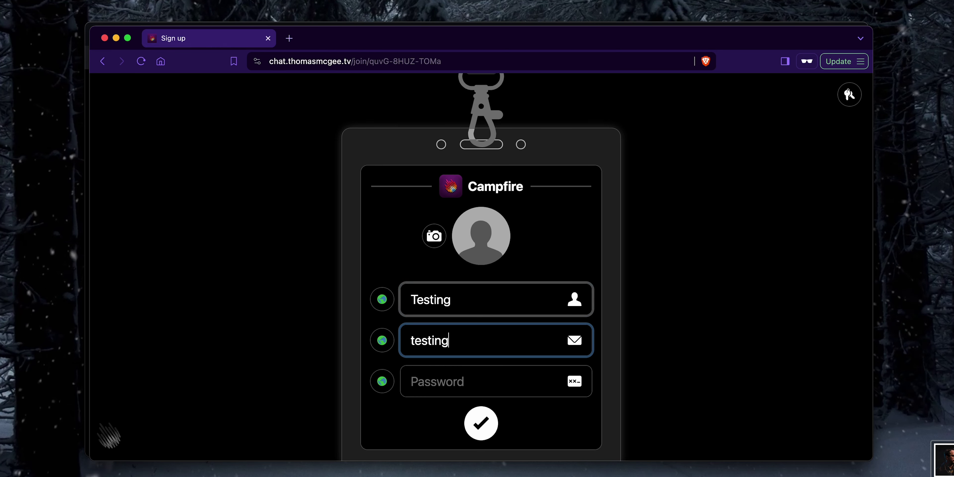
key(Tab)
text(testing)
key(Return)
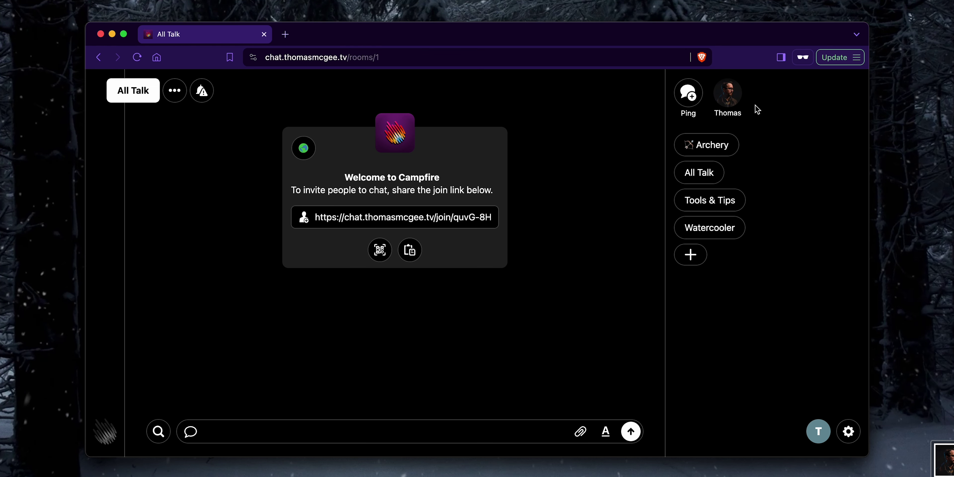
Step: Open Archery and type 'Hello this is just a quick test message!!' into the composer
click(727, 150)
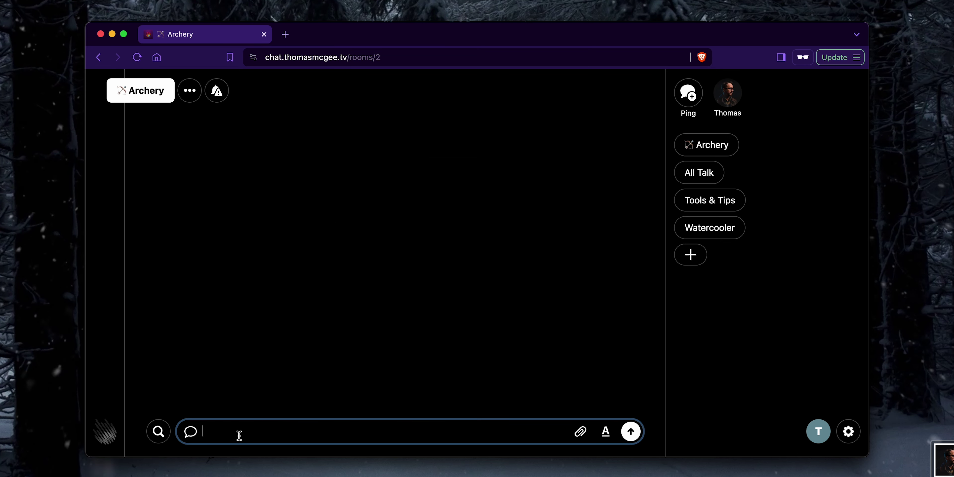
text(Hello this is j)
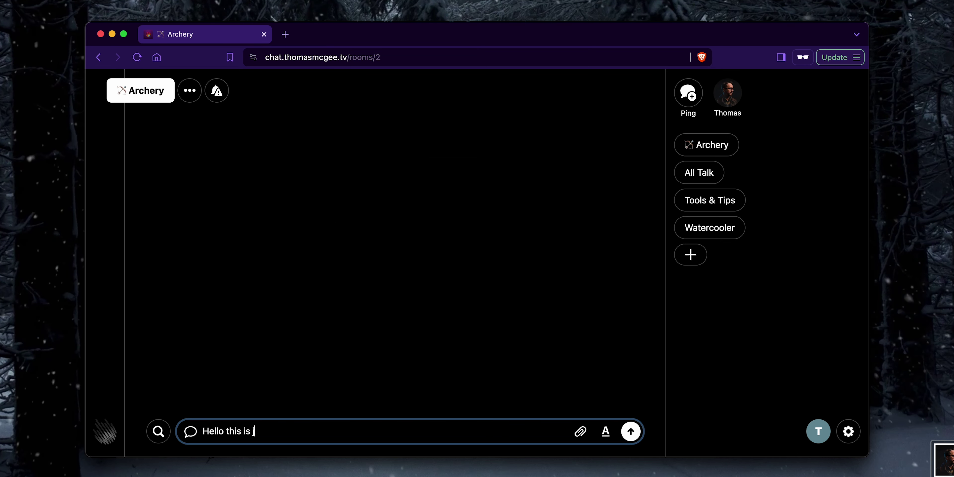
text(ust a quick test )
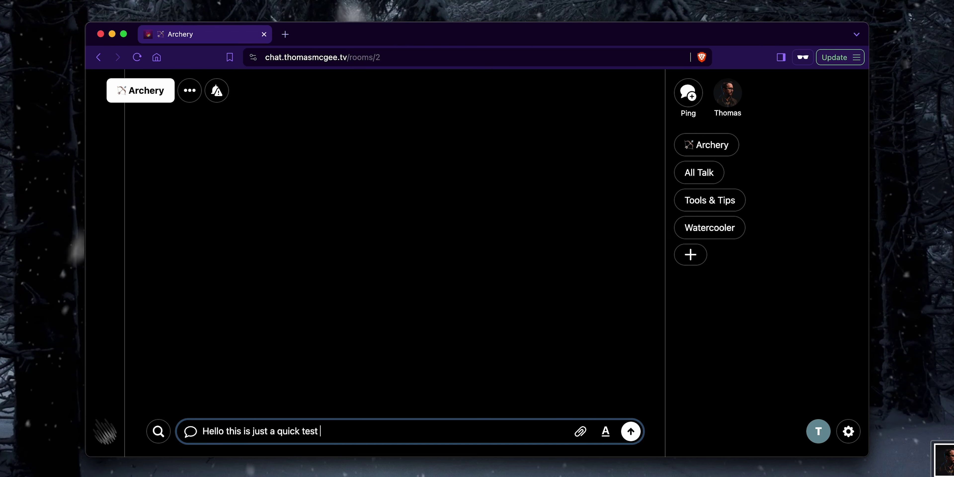
text(message!!)
Step: Send the test message, then post 'Check out some arrows!' in Archery from the admin account
key(Return)
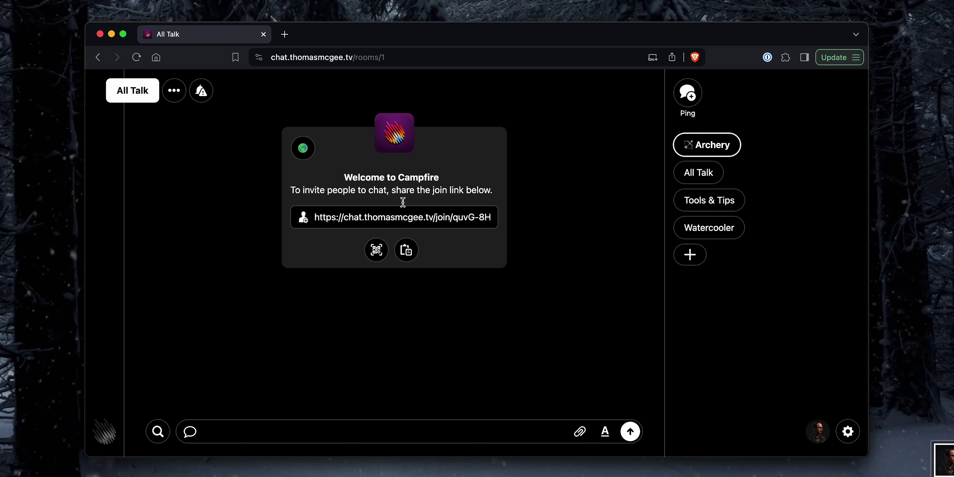
click(711, 172)
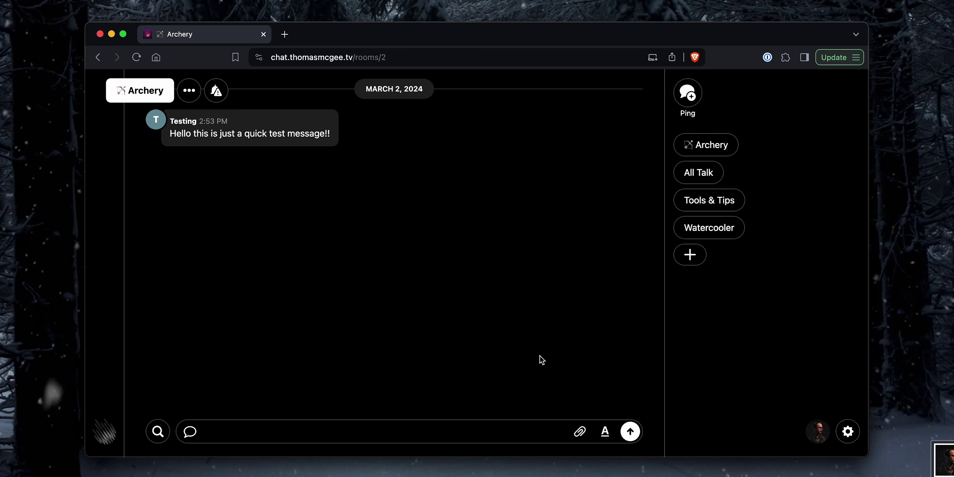
text(Check out some arrows!)
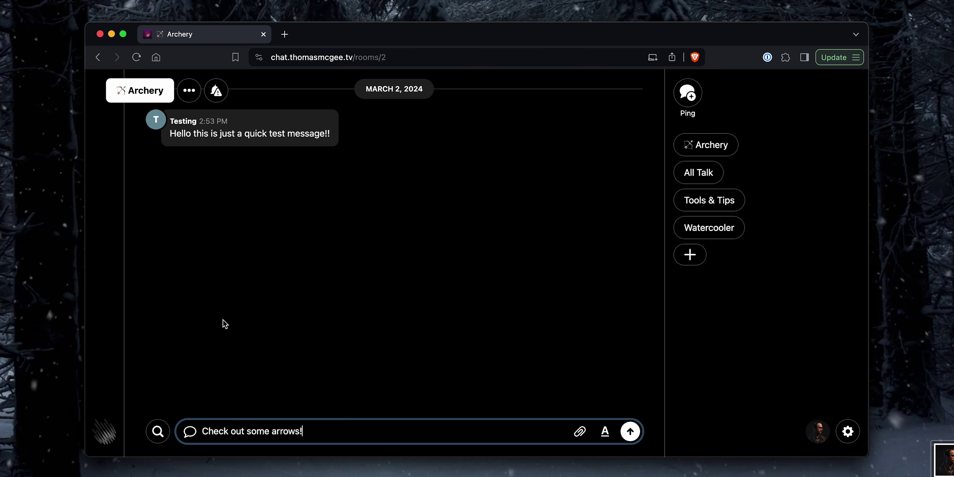
click(630, 433)
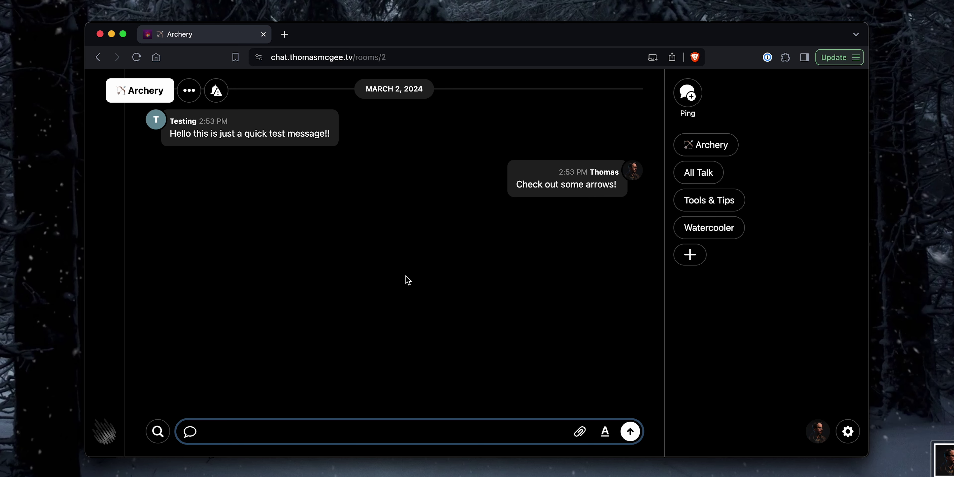
key(super+Tab)
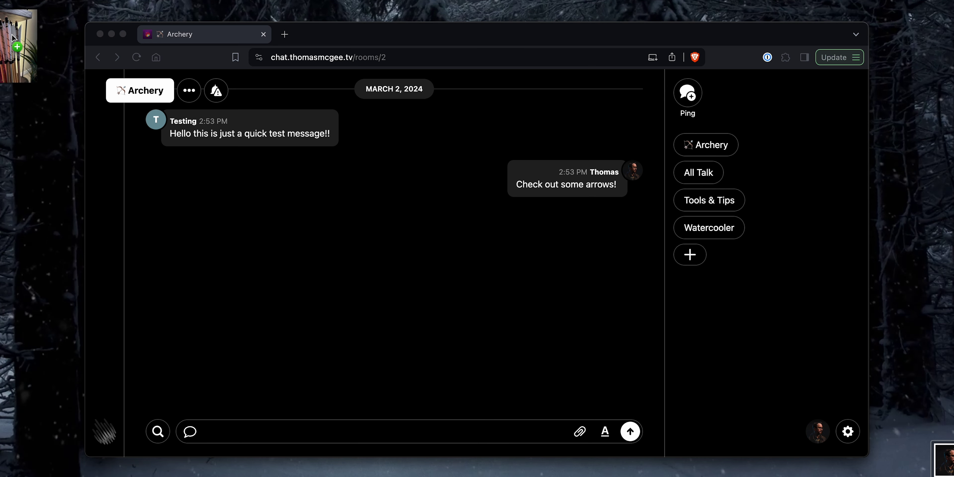
Step: Attach IMG_0009.jpeg from the desktop to an Archery message and send it
click(38, 129)
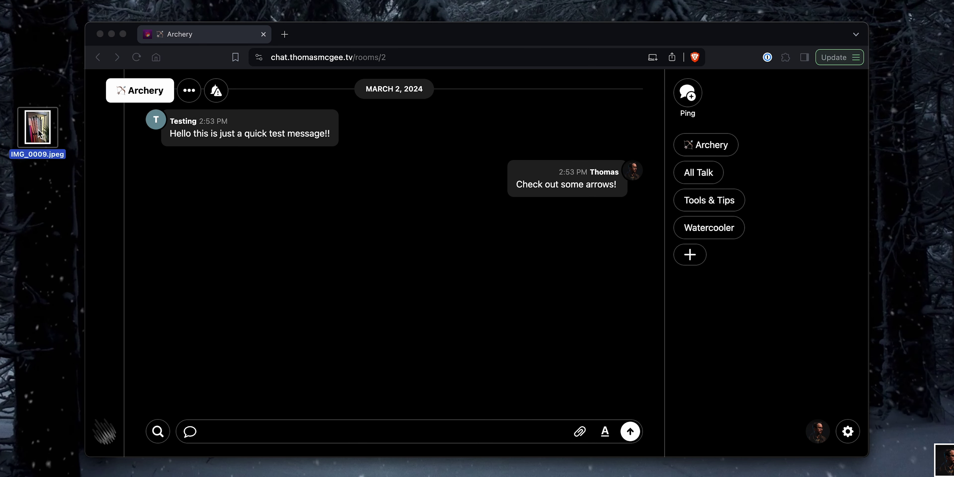
click(392, 298)
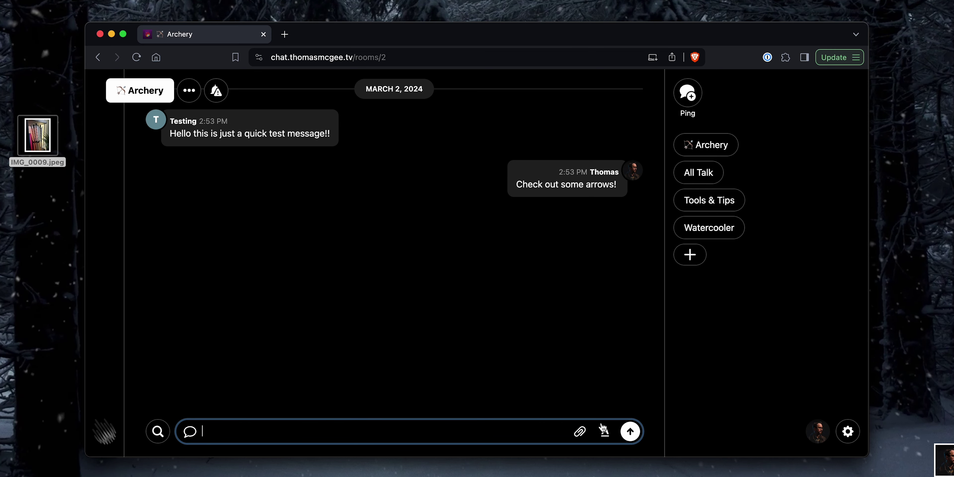
click(557, 433)
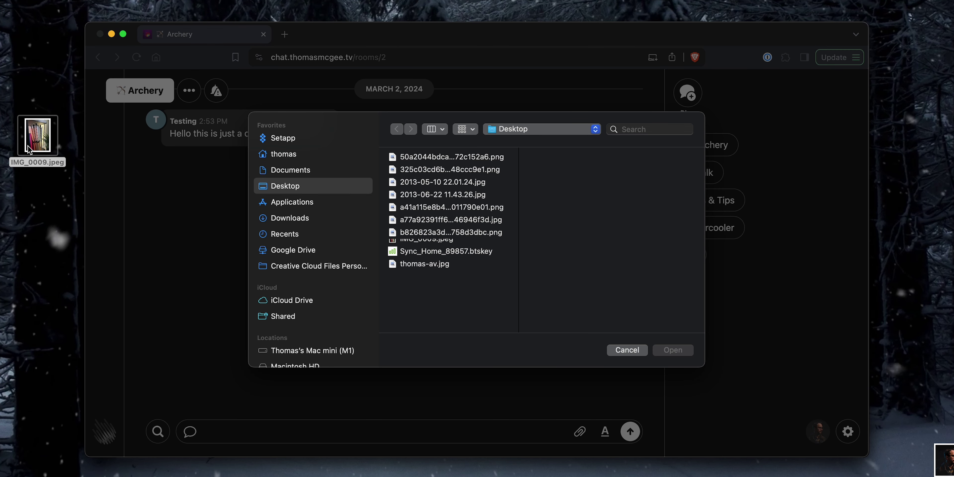
drag(37, 135, 586, 227)
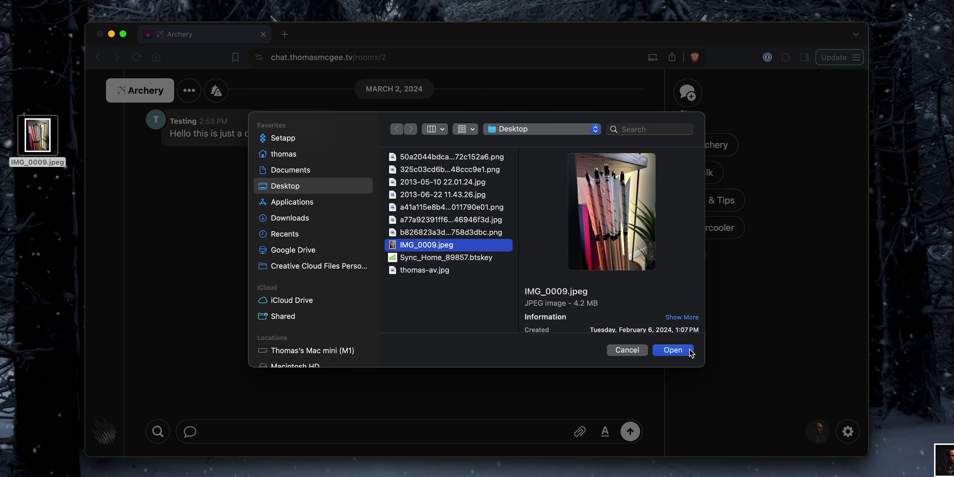
click(673, 350)
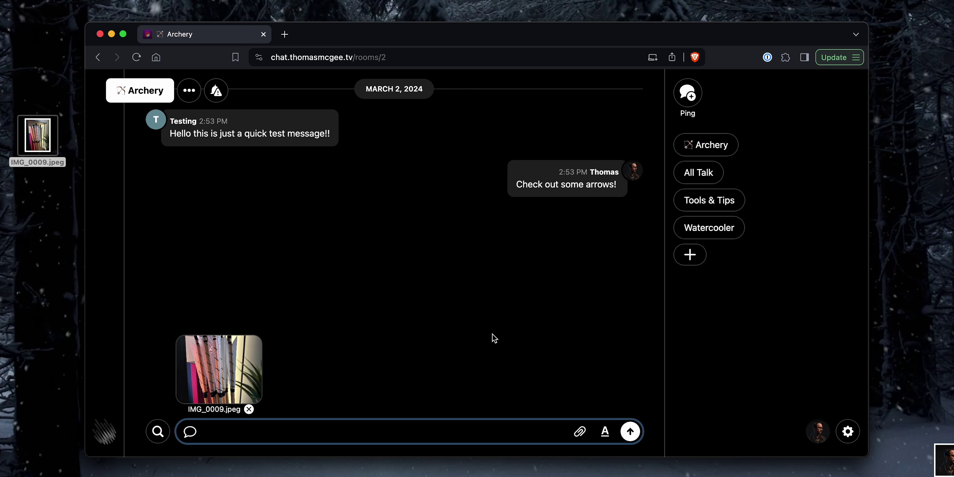
key(Return)
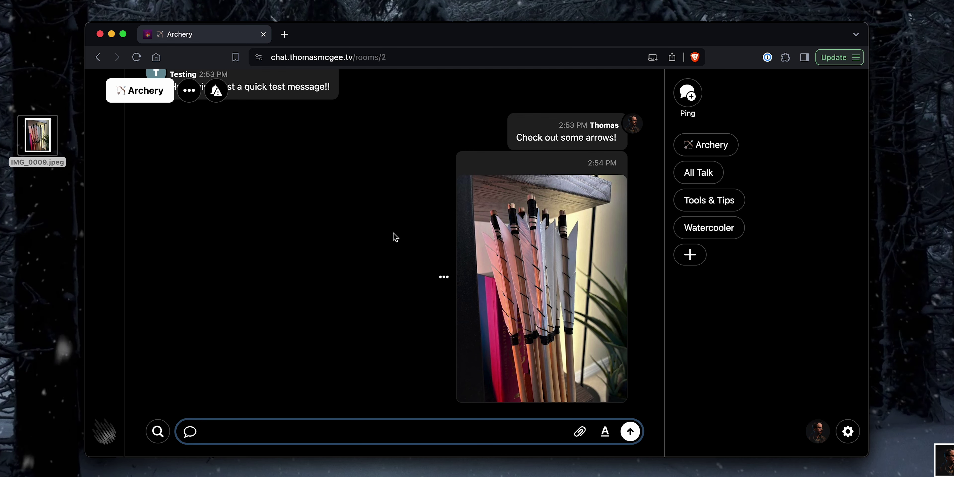
Step: View the arrows photo full size, close it, and reopen the X post in a new tab
click(575, 240)
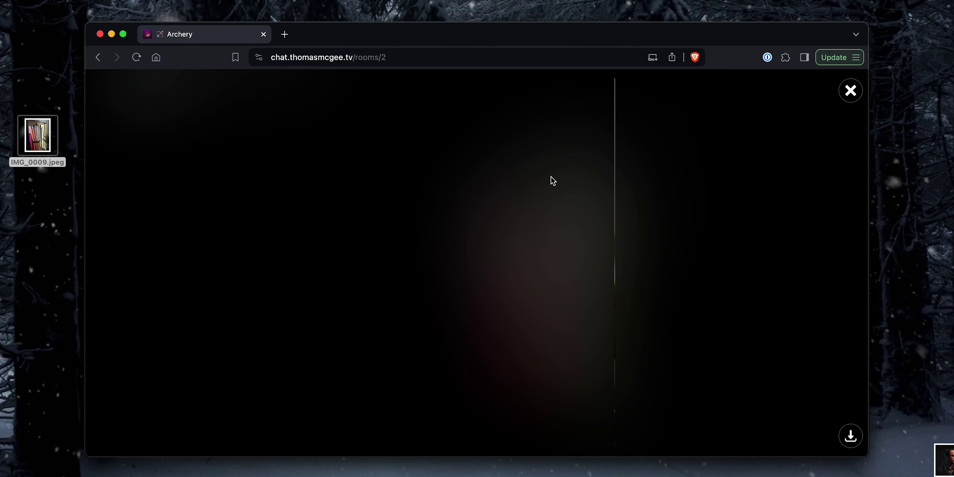
click(849, 91)
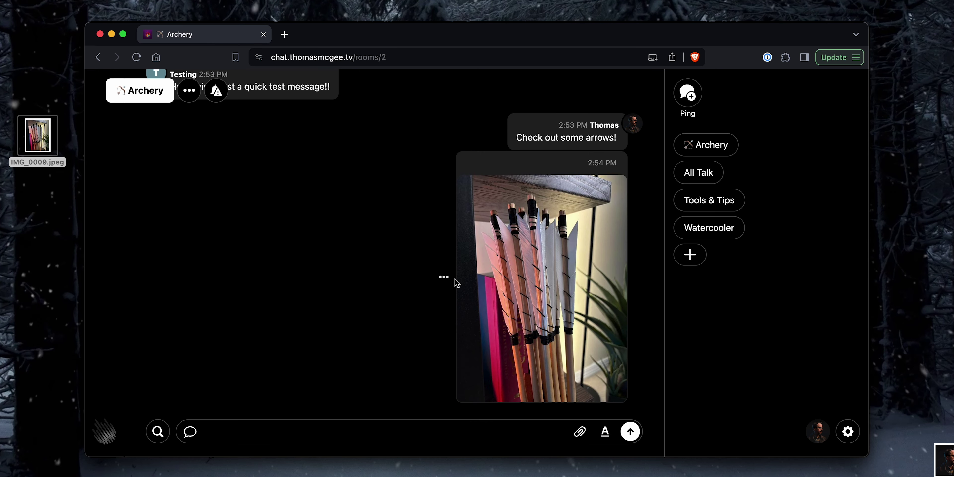
scroll(408, 206, up, 2)
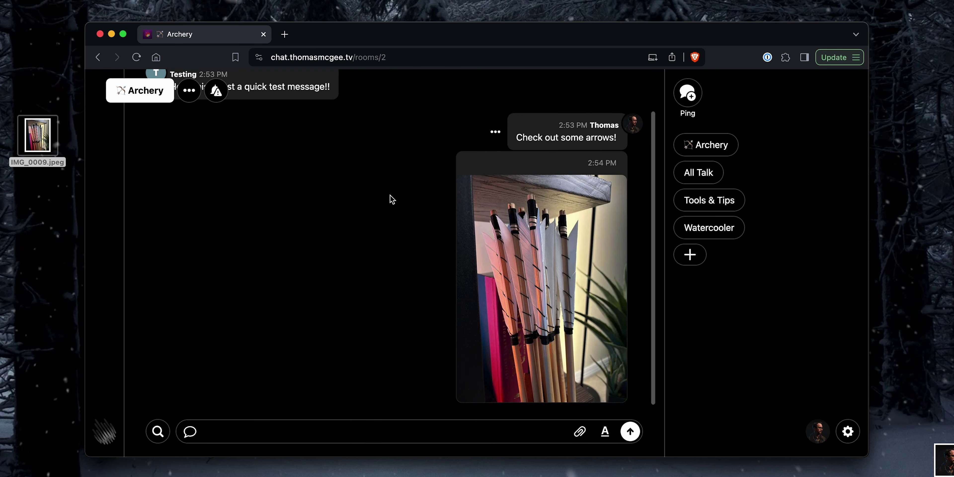
key(super+shift+t)
Step: Post the X link about English Longbow archery videos in Archery as an embedded post
click(207, 35)
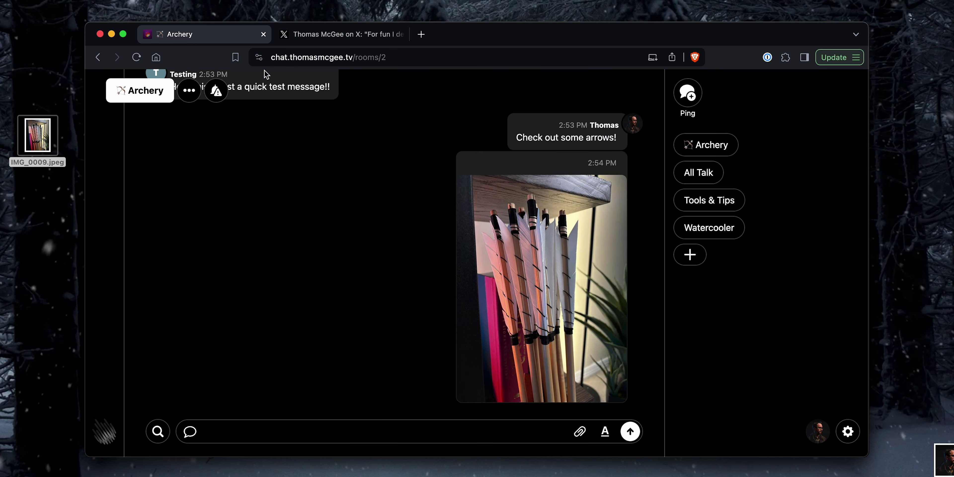
click(333, 429)
key(super+v)
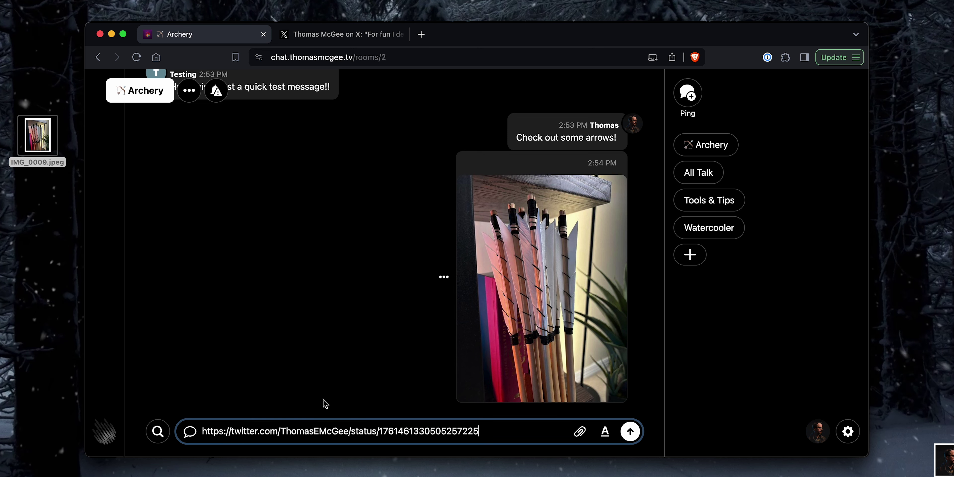
key(Return)
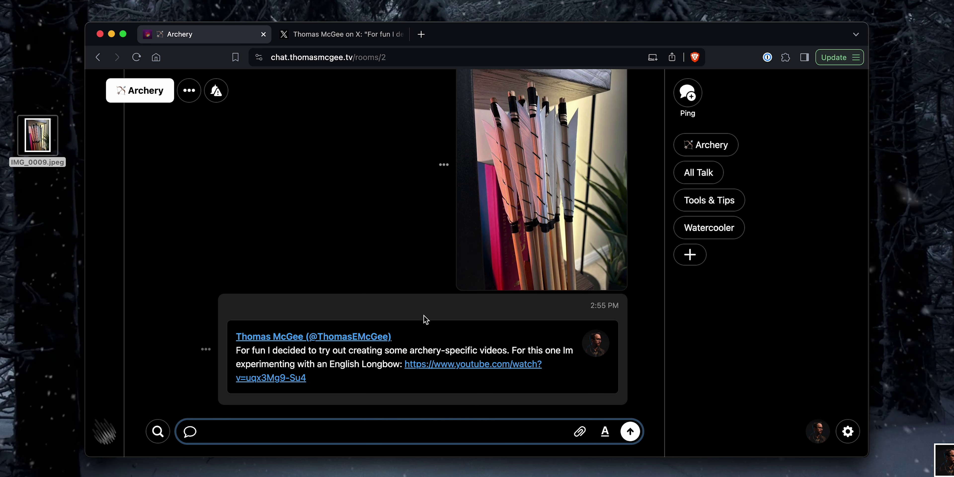
scroll(402, 292, up, 4)
scroll(403, 291, down, 5)
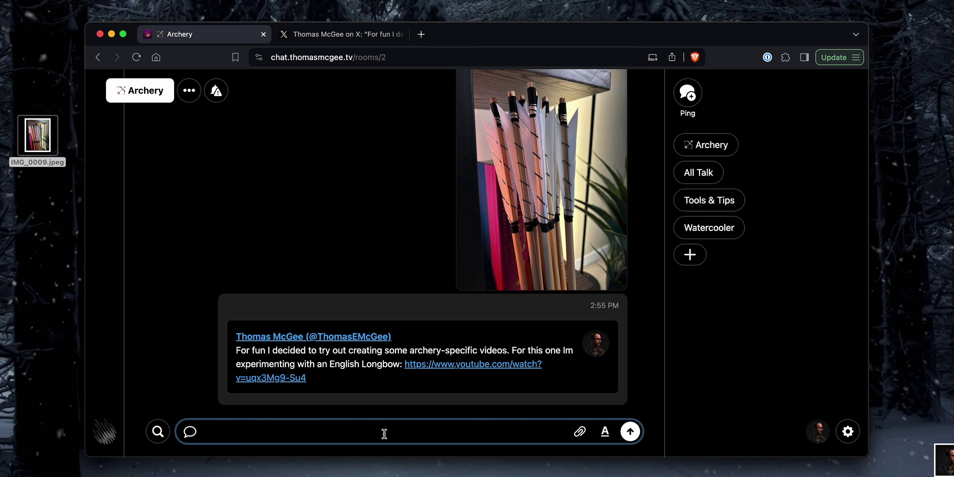
Step: Send 'Hello' in Archery and give it a laughing-emoji reaction
text(Hello)
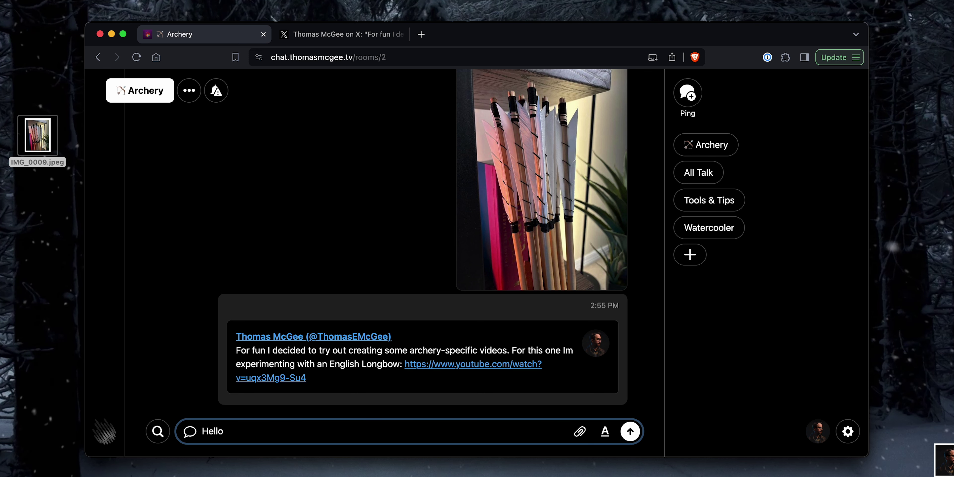
key(Return)
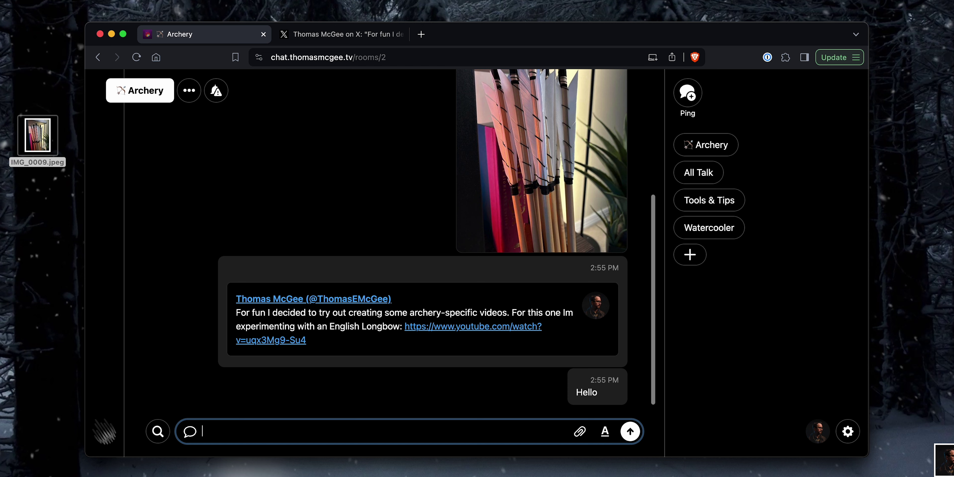
click(554, 388)
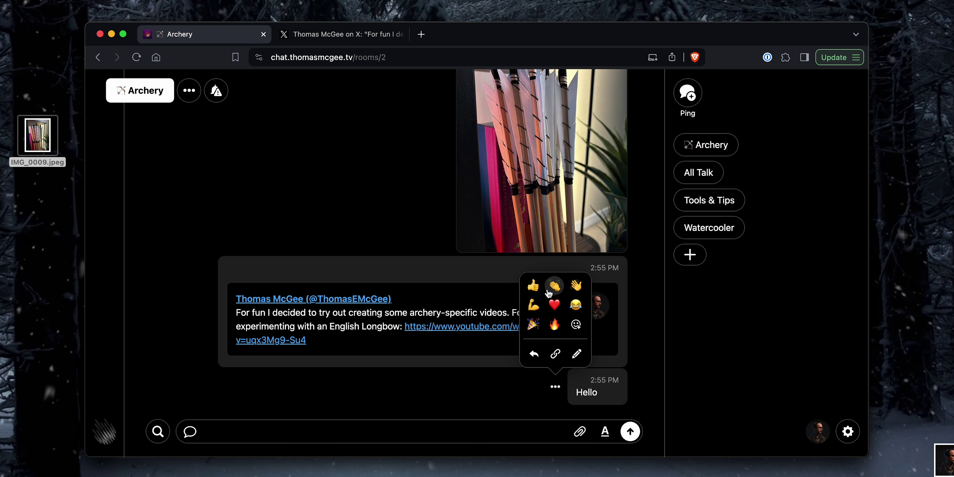
click(576, 304)
click(340, 35)
click(193, 37)
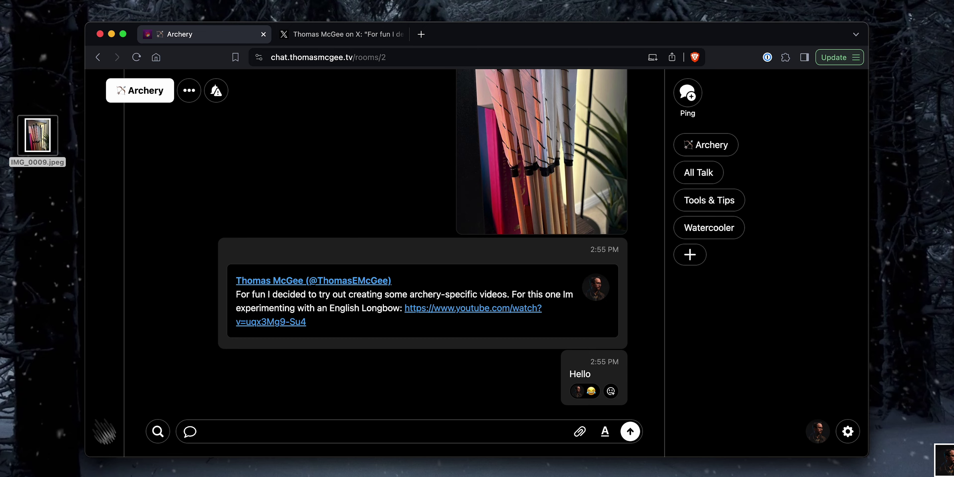
Step: As the Testing user, boost the Hello message with 'WoW' and cancel a second empty boost
key(ctrl+Up)
click(581, 213)
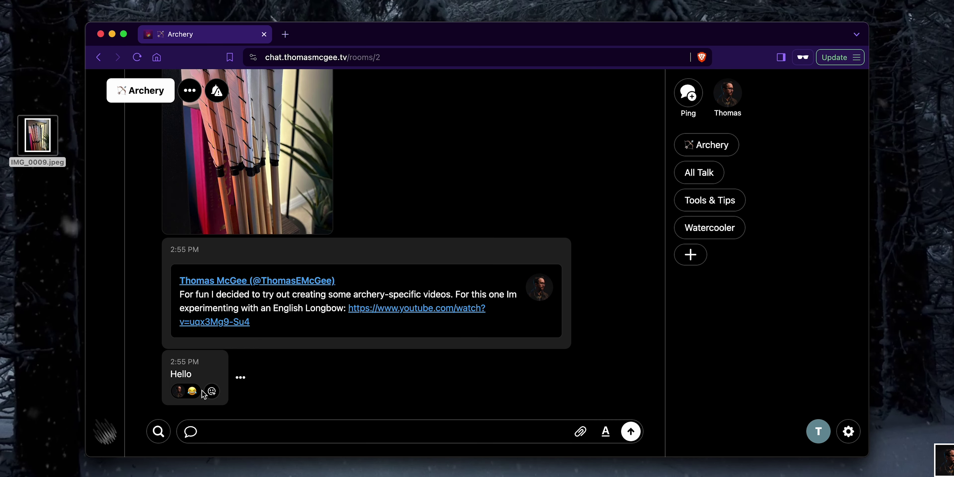
click(211, 391)
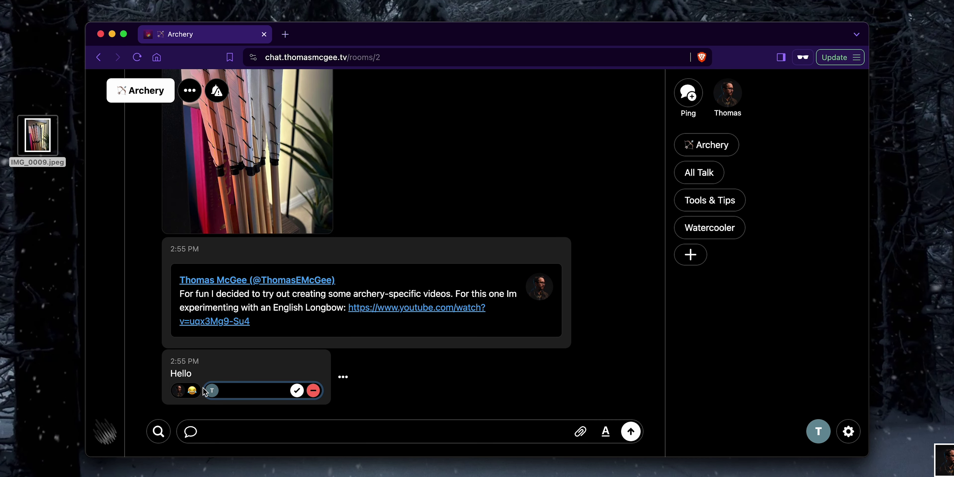
click(212, 390)
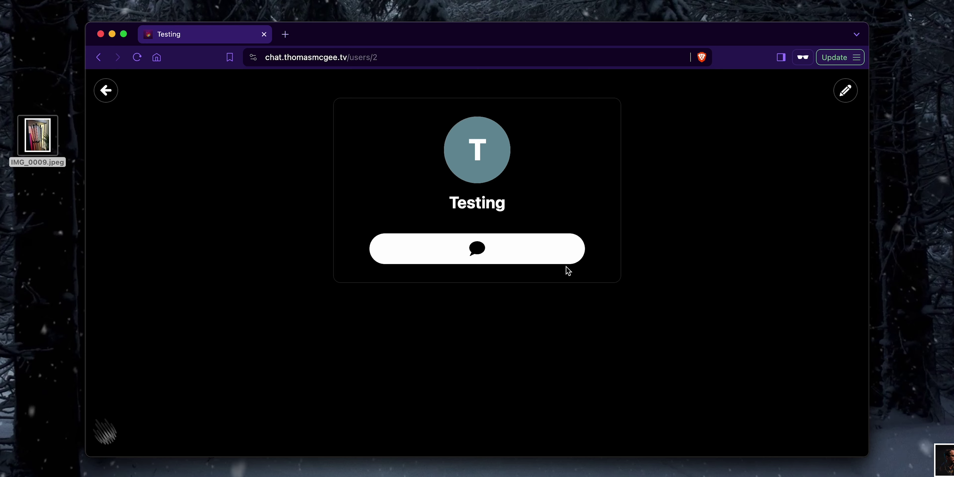
click(108, 92)
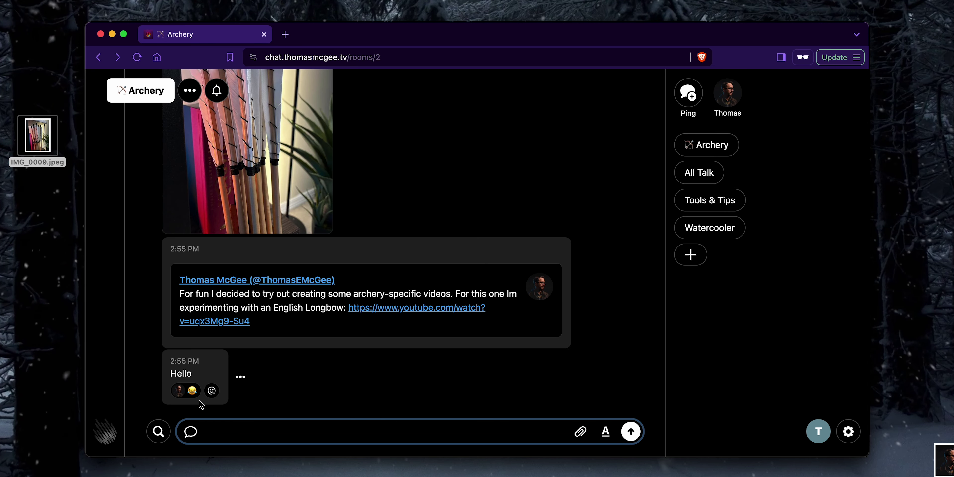
click(211, 391)
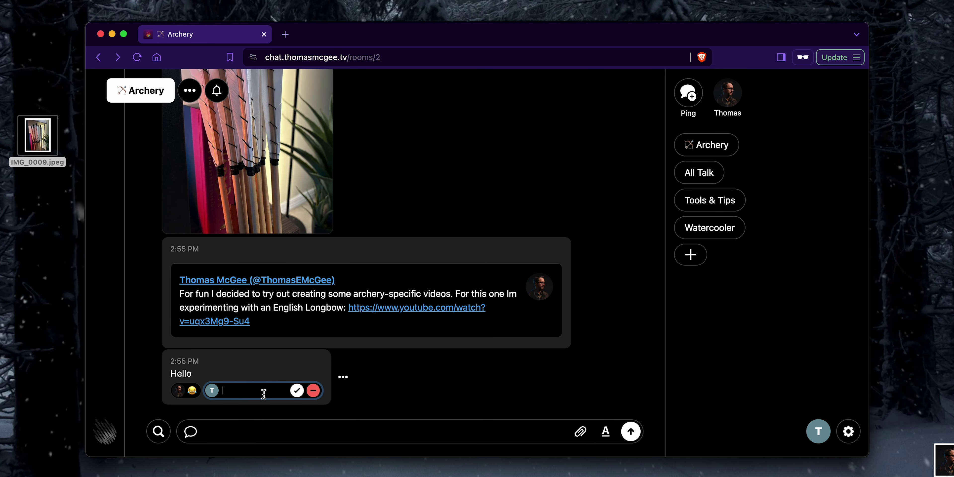
text(WoW)
key(Return)
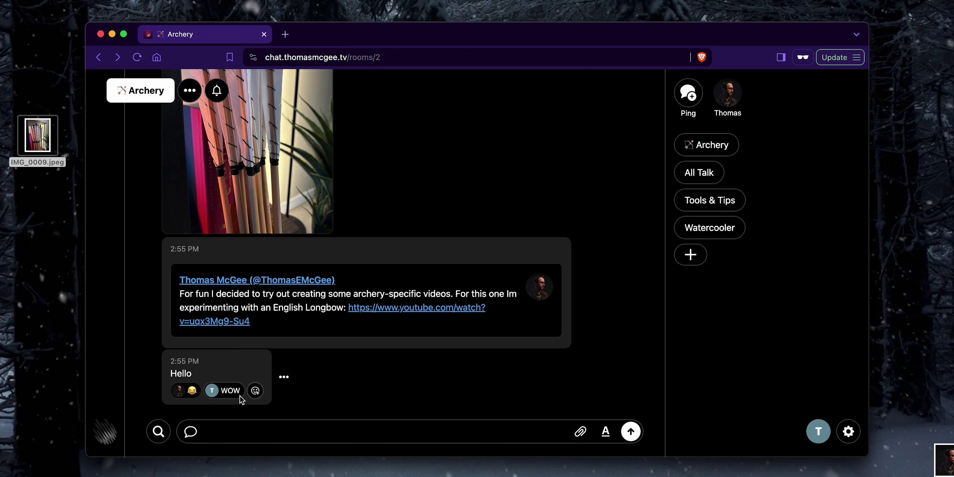
click(255, 391)
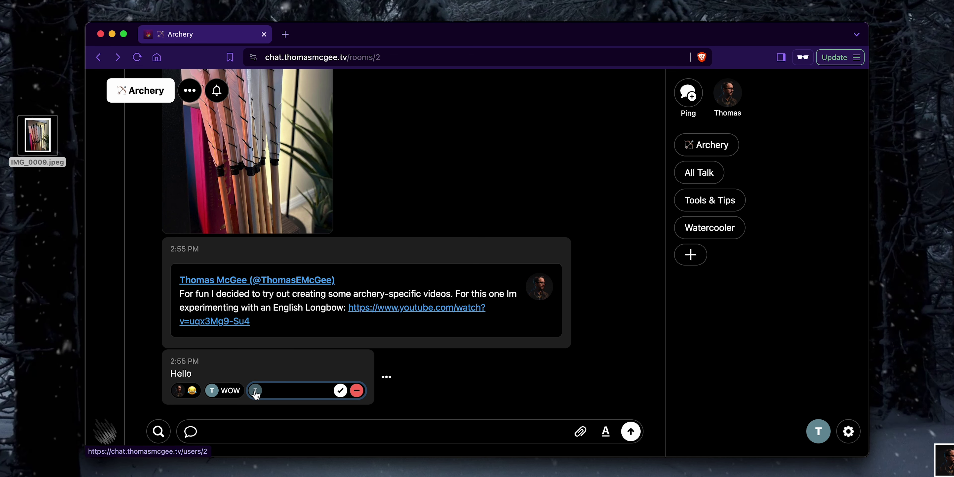
click(356, 390)
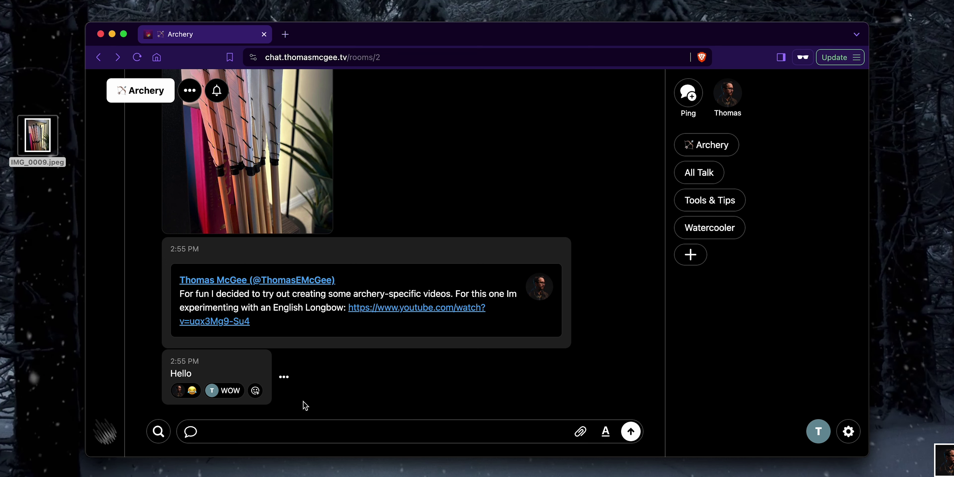
Step: Visit the Tools & Tips and All Talk rooms from the other member's window
click(725, 213)
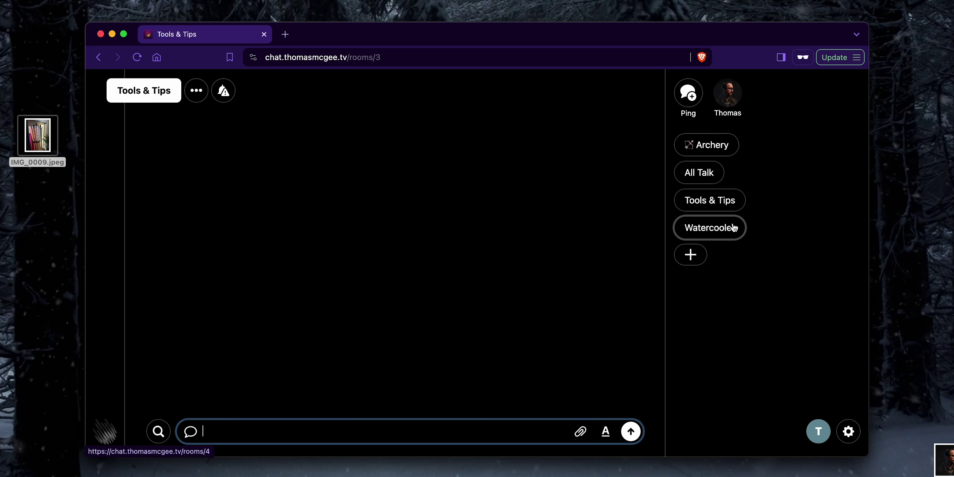
click(704, 174)
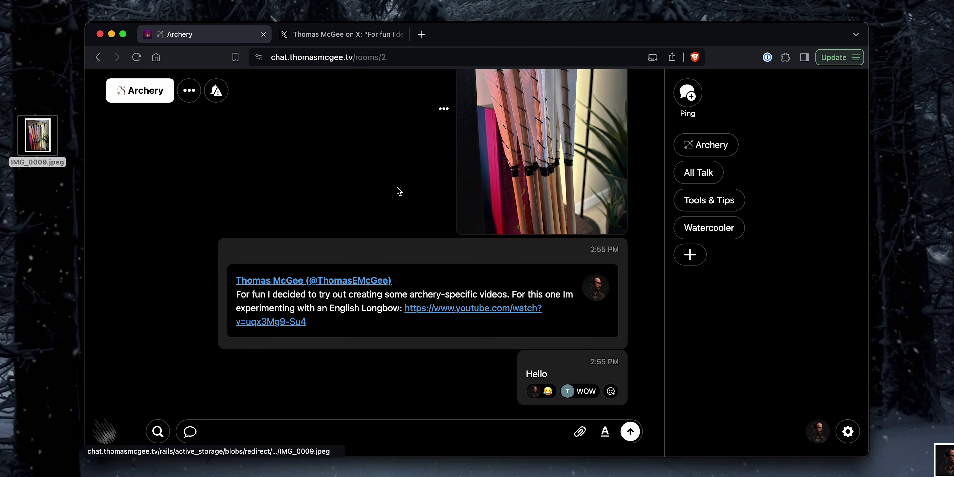
Step: Review Account settings for site name, invite link and members, then return to the rooms
scroll(379, 158, up, 10)
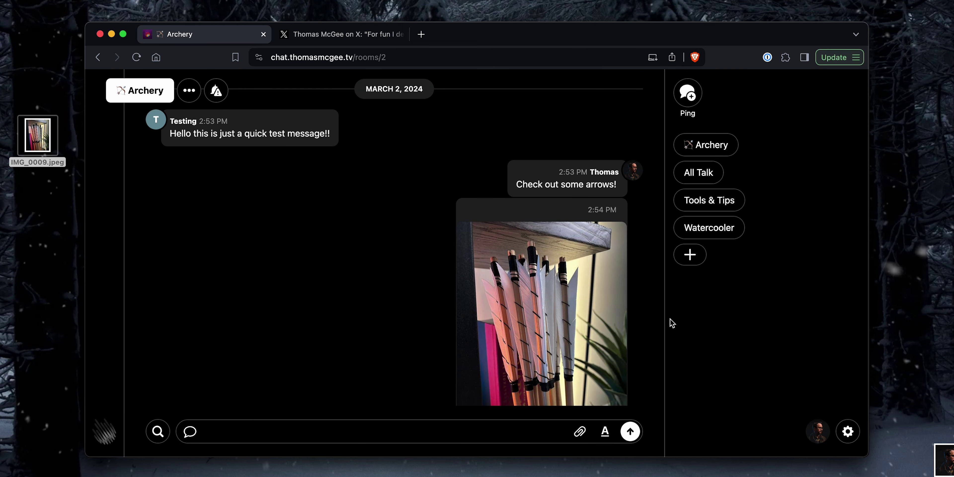
click(848, 438)
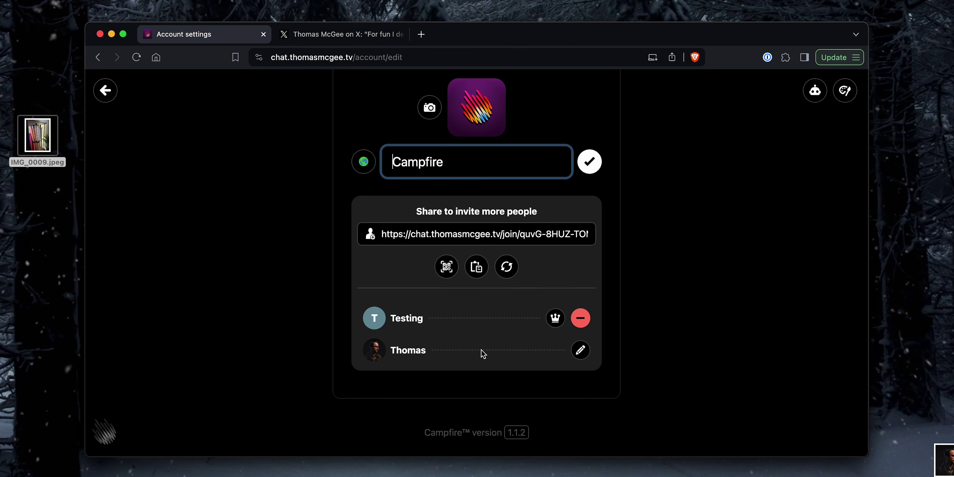
click(555, 319)
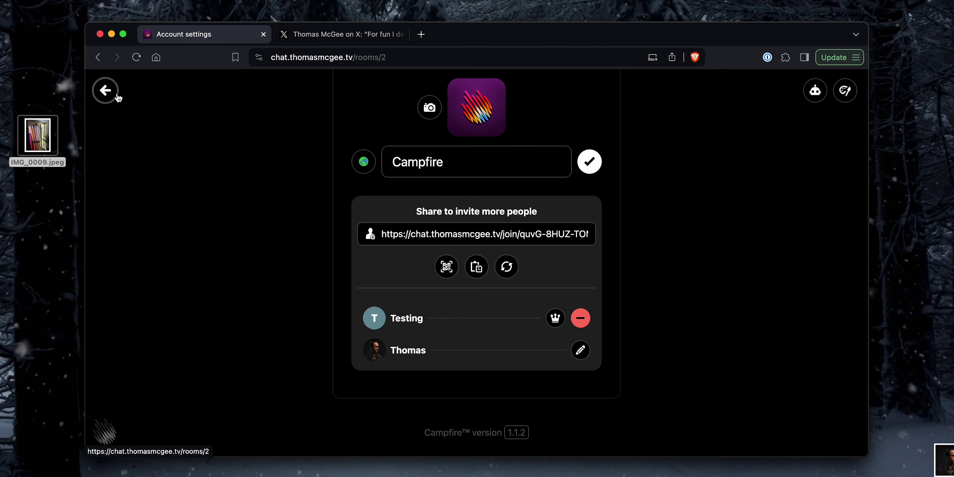
click(106, 91)
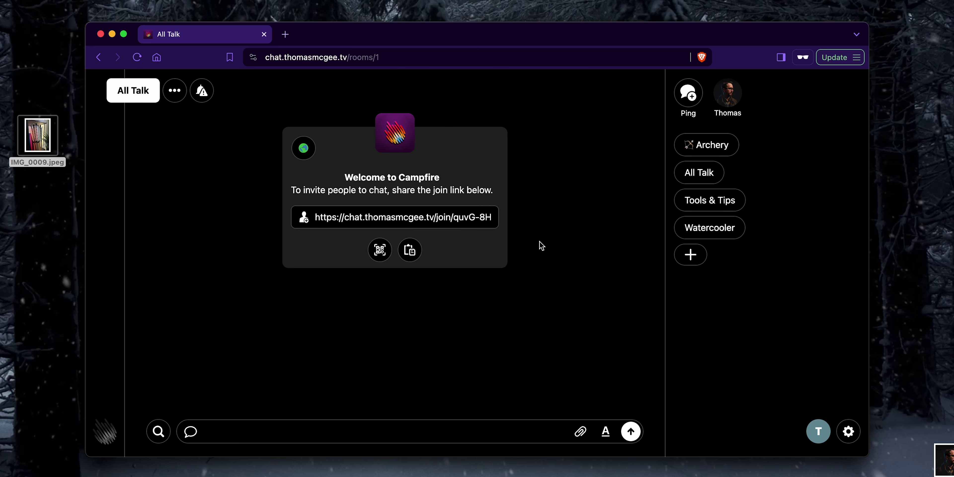
Step: Create a new room named 'Hello a ROOM!'
click(690, 255)
text(Hello a)
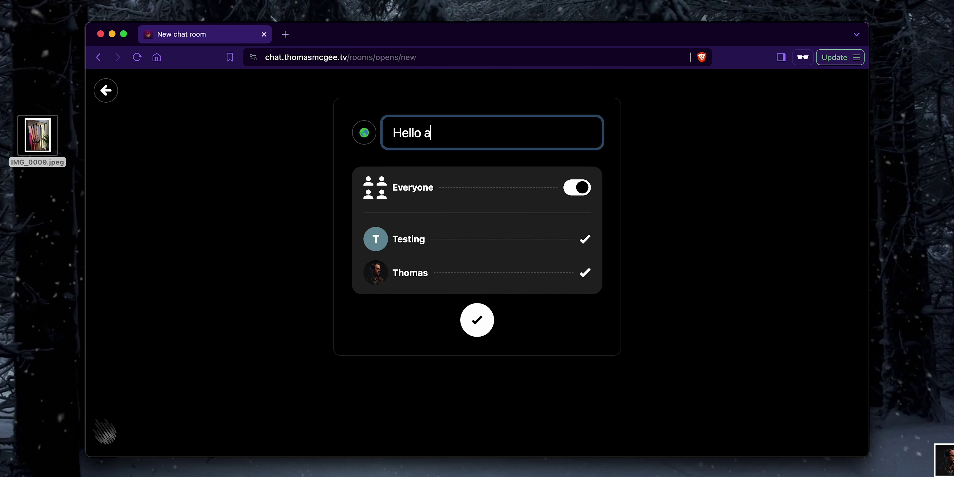
text( ROOM!)
key(Return)
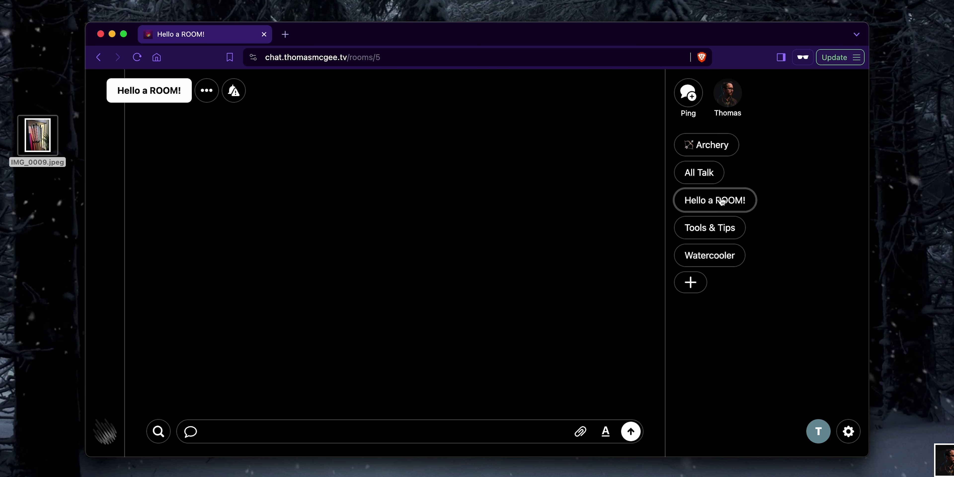
Step: In Hello a ROOM!'s settings, toggle Everyone off and back on, then save
click(724, 200)
click(206, 90)
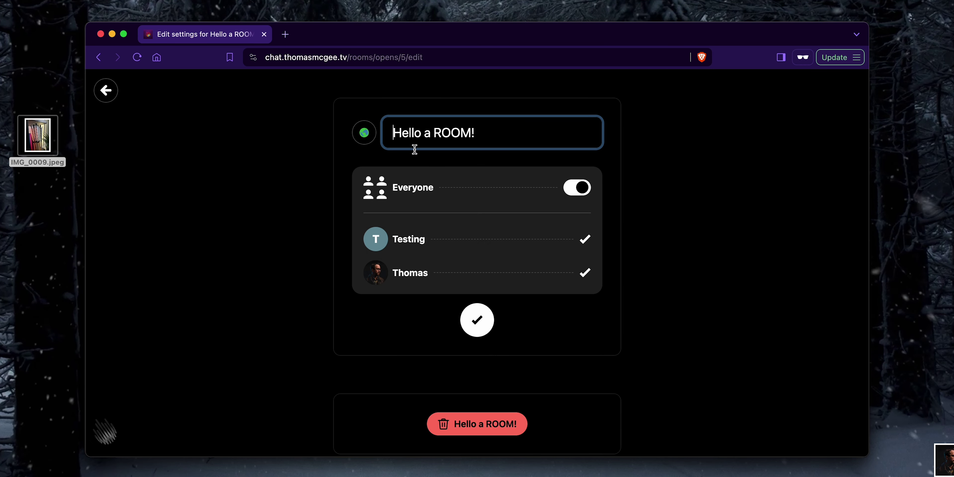
click(566, 194)
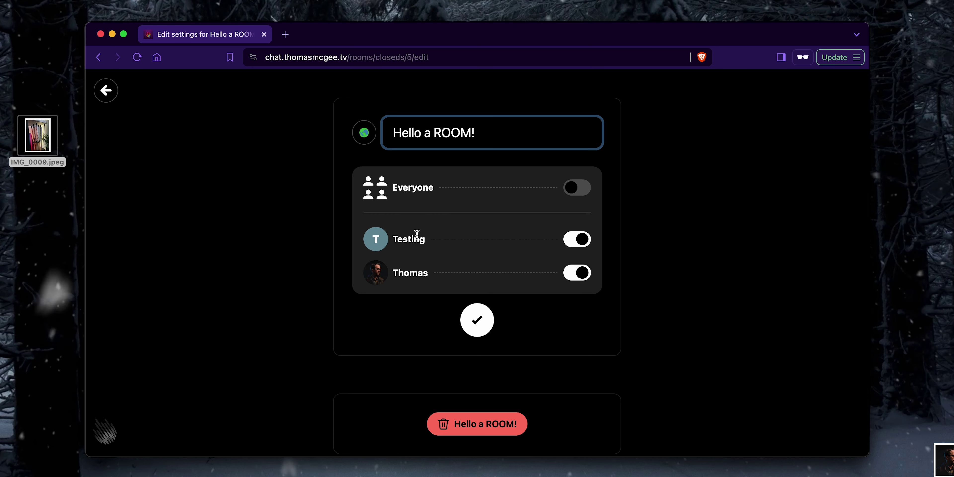
click(572, 276)
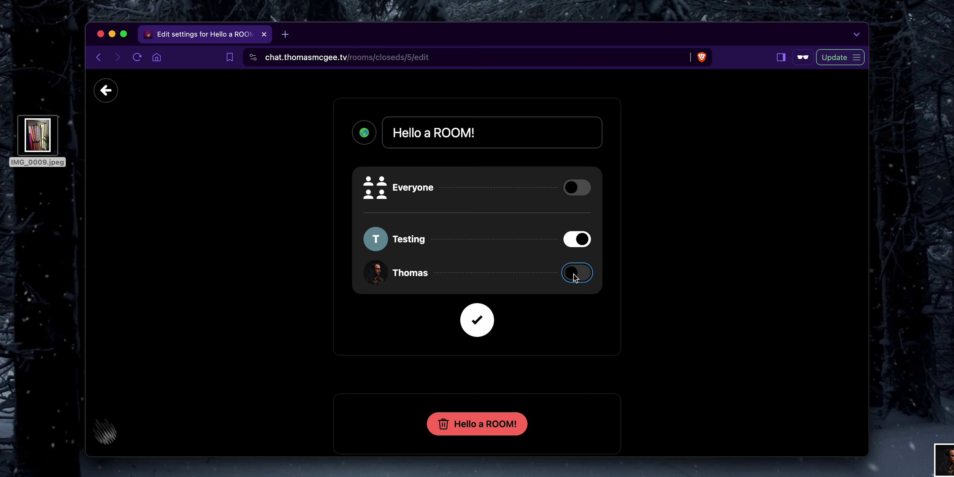
click(575, 192)
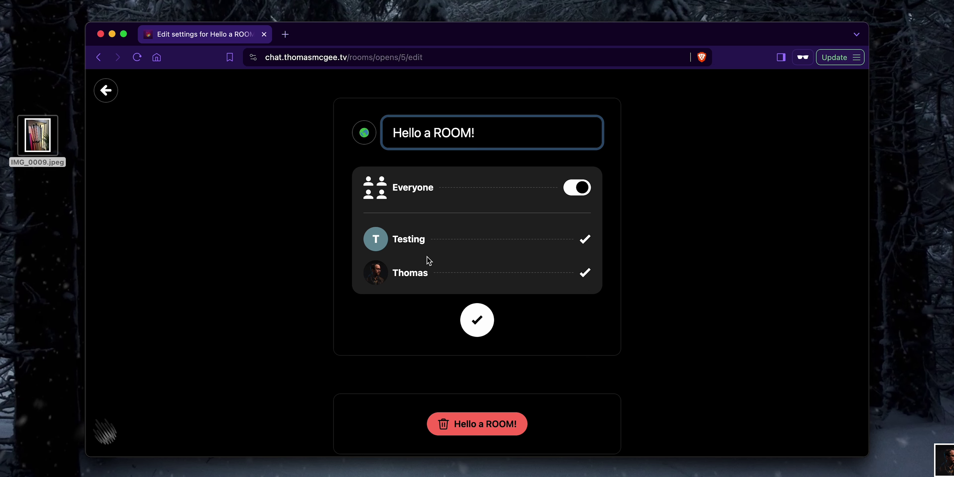
double_click(422, 239)
click(441, 241)
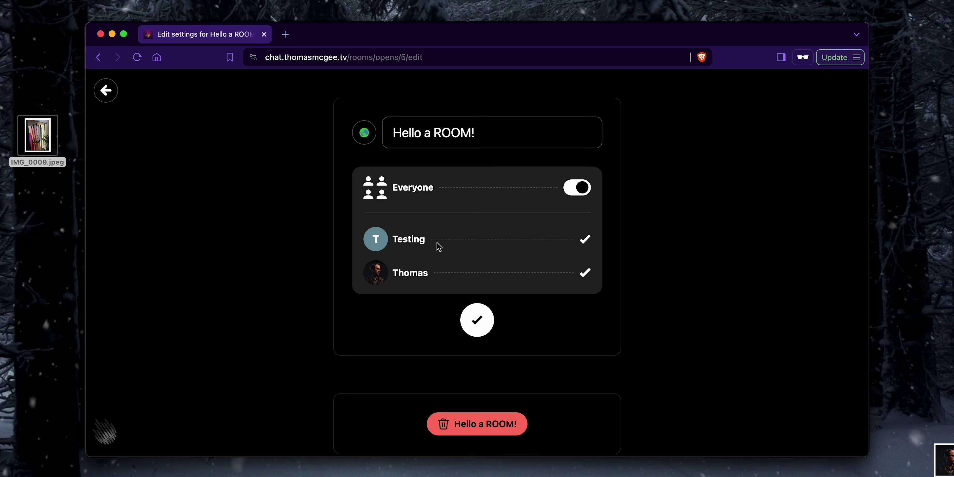
click(477, 320)
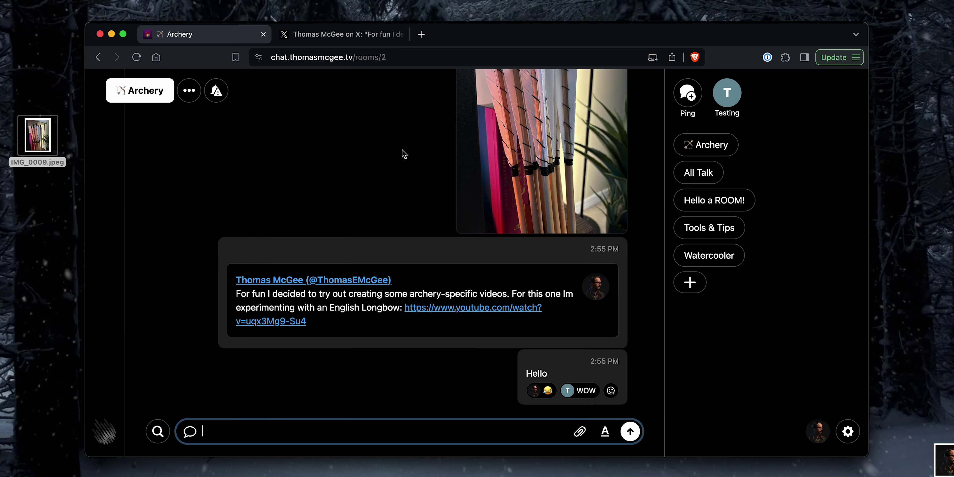
Step: Turn off Everyone and Testing in Tools & Tips' membership settings and save
click(709, 230)
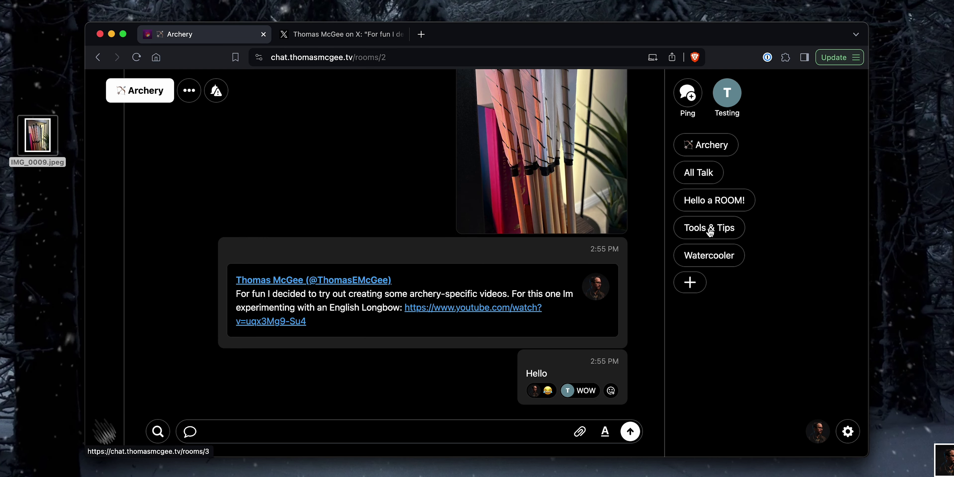
click(191, 94)
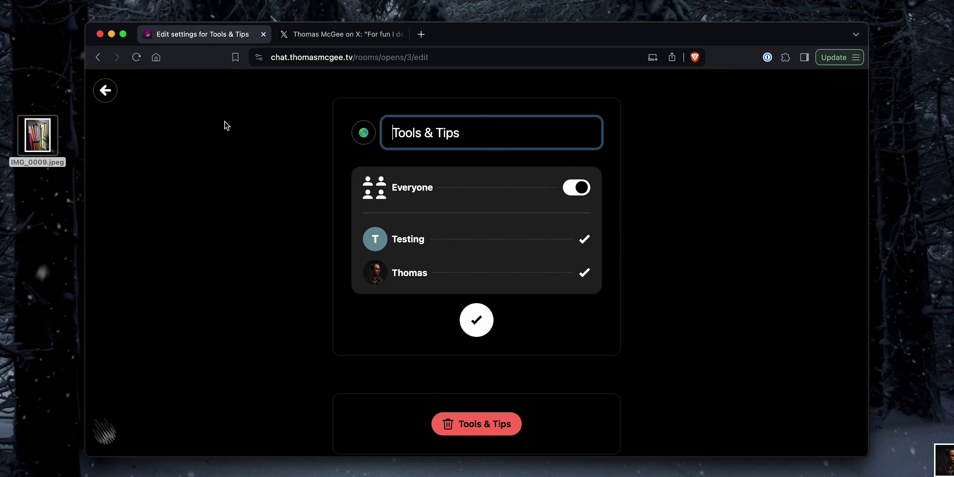
click(572, 187)
click(576, 239)
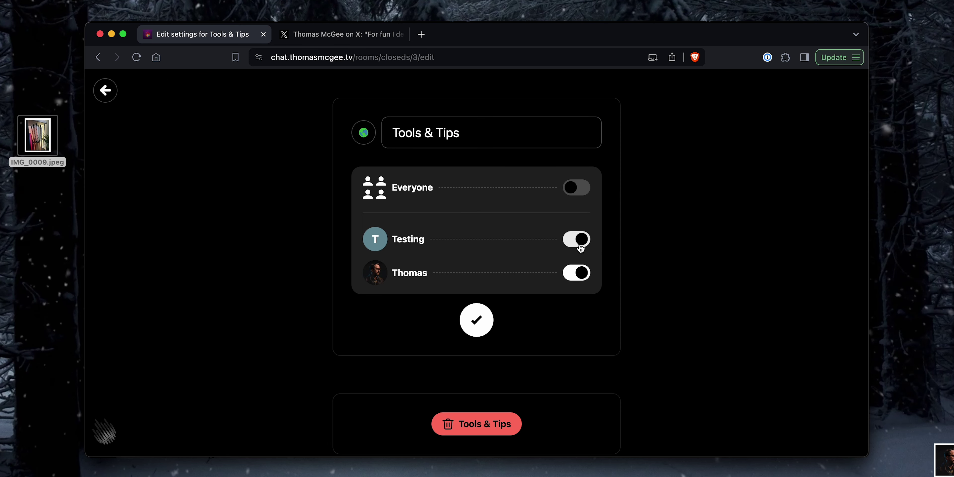
click(476, 321)
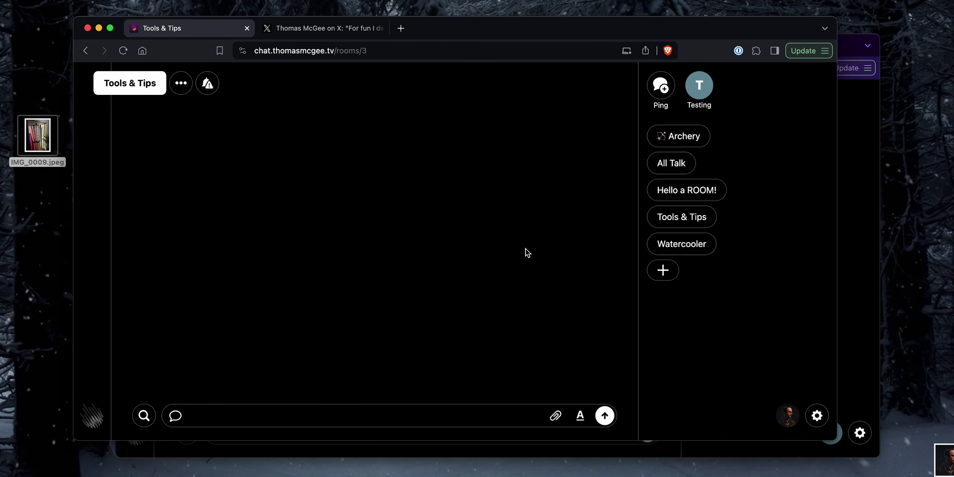
click(850, 436)
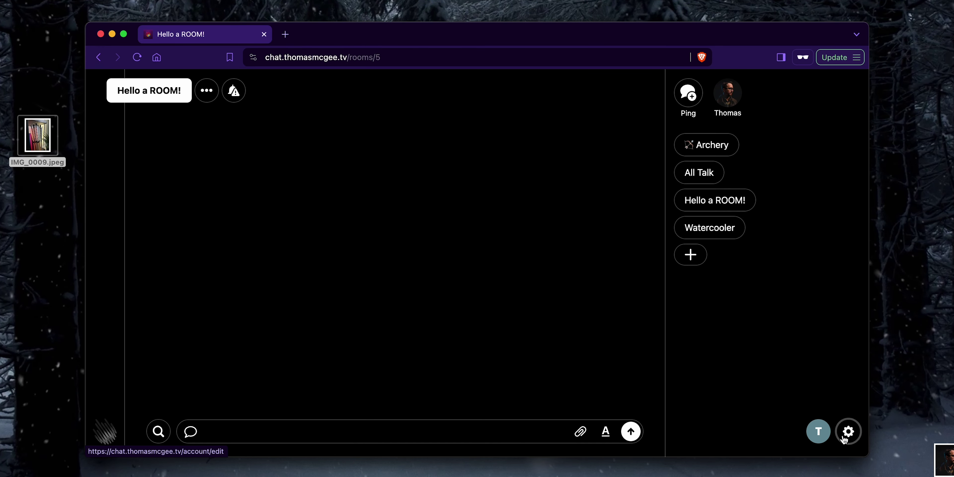
Step: As Testing, check the profile from account settings, then open the Archery room
click(845, 437)
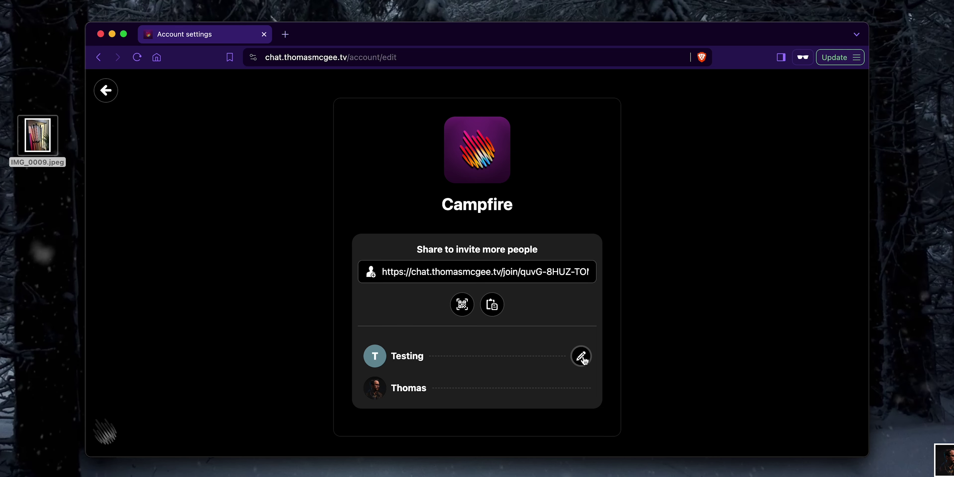
click(582, 357)
click(109, 93)
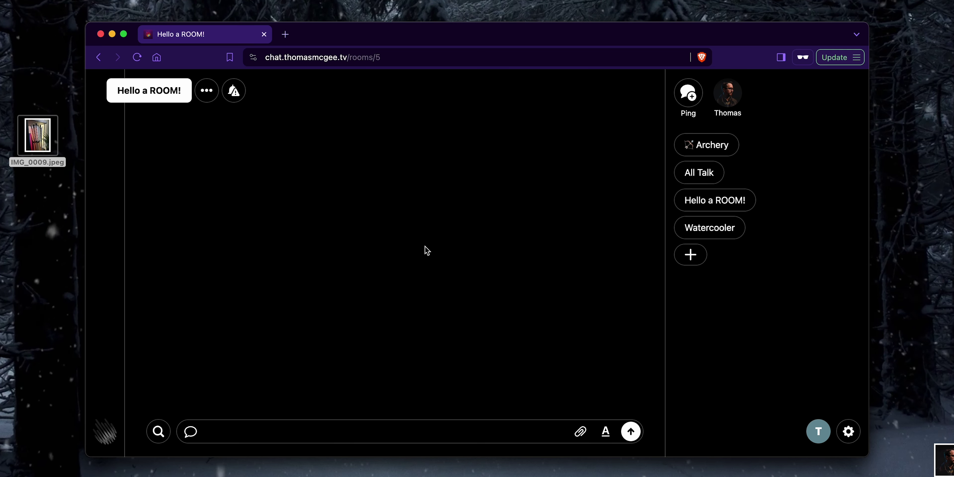
click(707, 145)
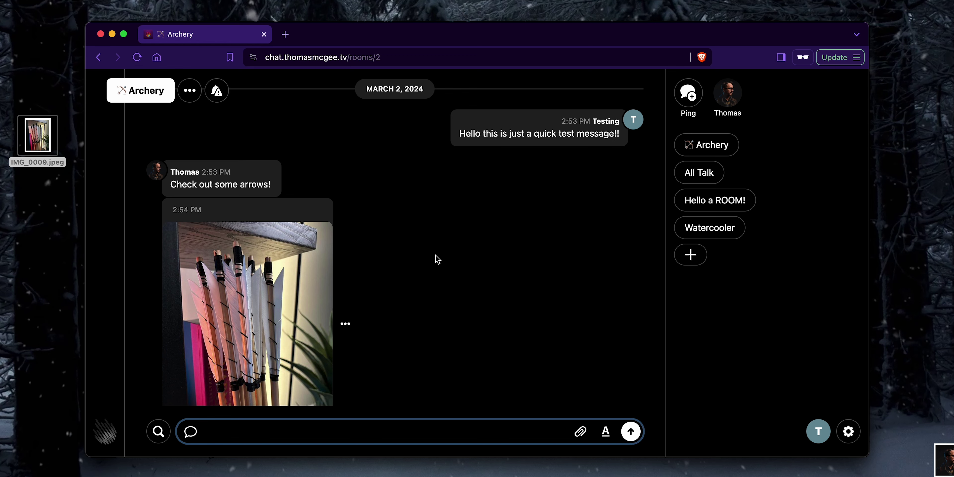
Step: Open the quick test message for editing and select its text without changing it
click(437, 127)
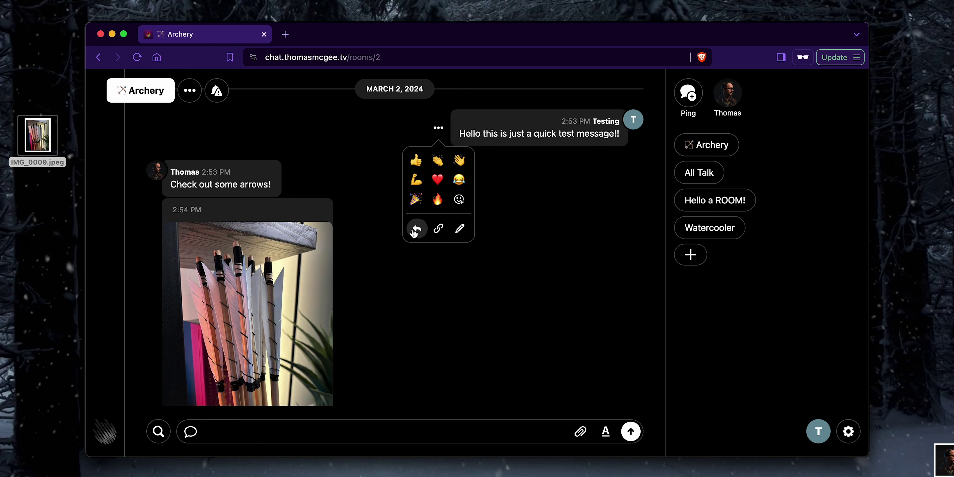
click(460, 230)
drag(535, 150, 354, 151)
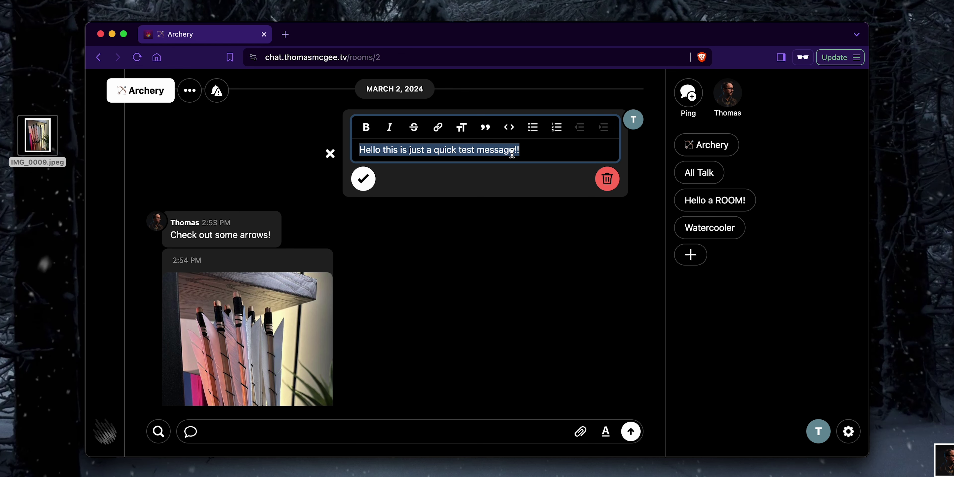
click(538, 151)
drag(513, 151, 345, 151)
click(540, 151)
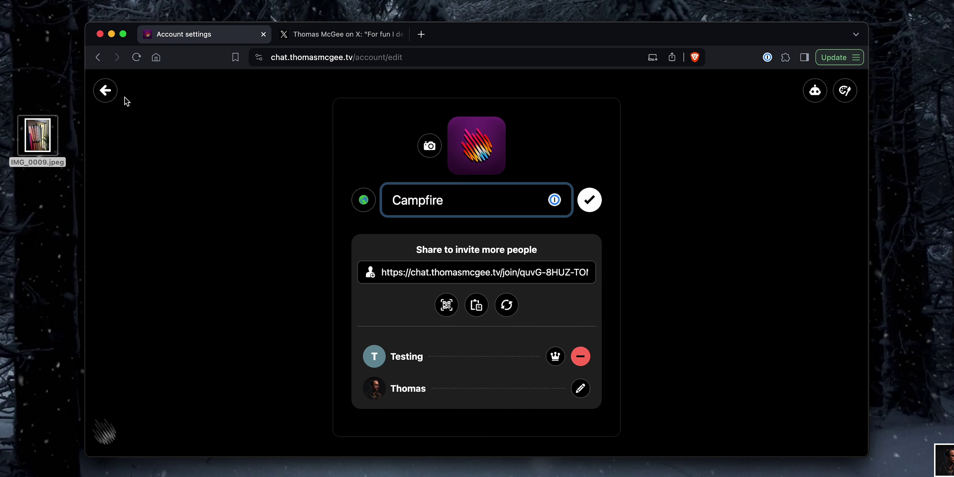
Step: View options for the shared post and arrows photo, then edit and cancel the test message
click(106, 91)
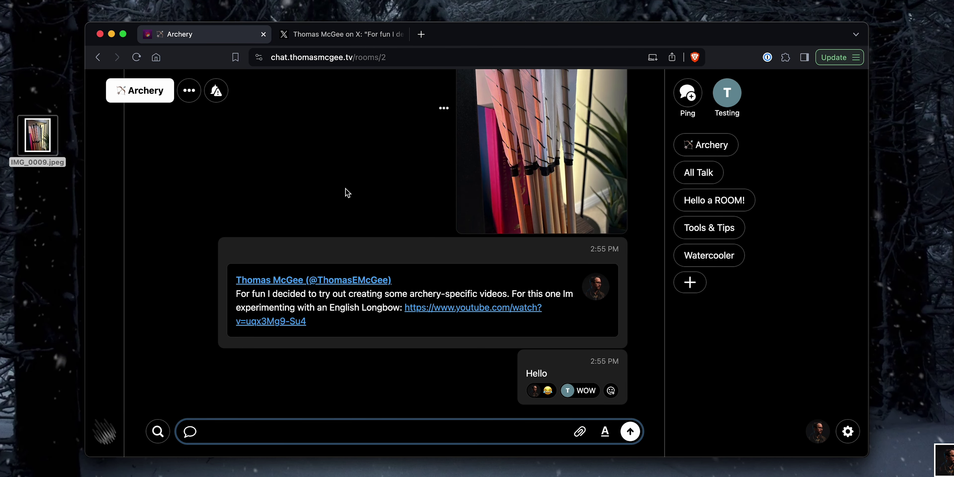
click(205, 293)
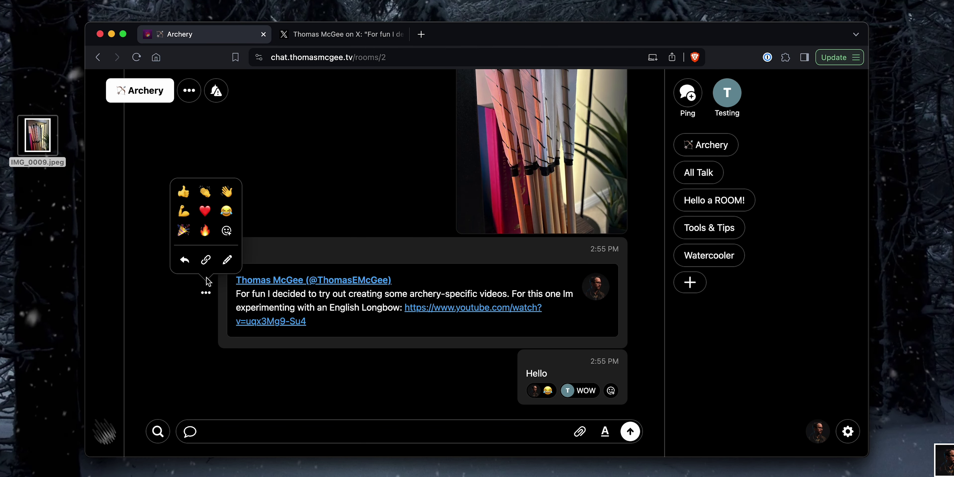
click(311, 203)
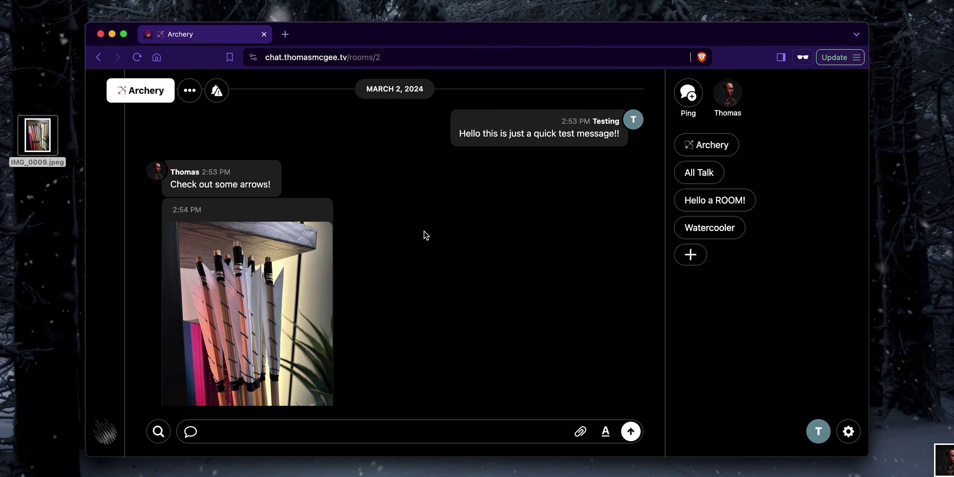
click(345, 323)
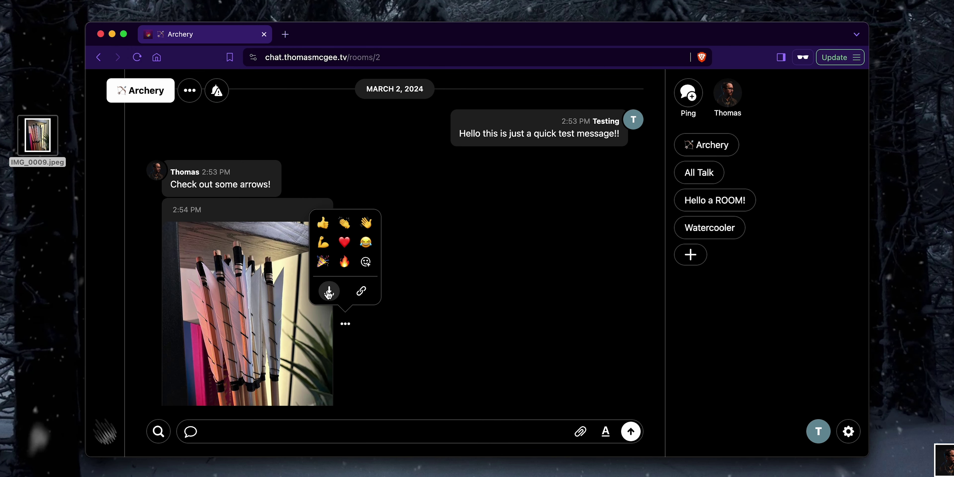
click(440, 129)
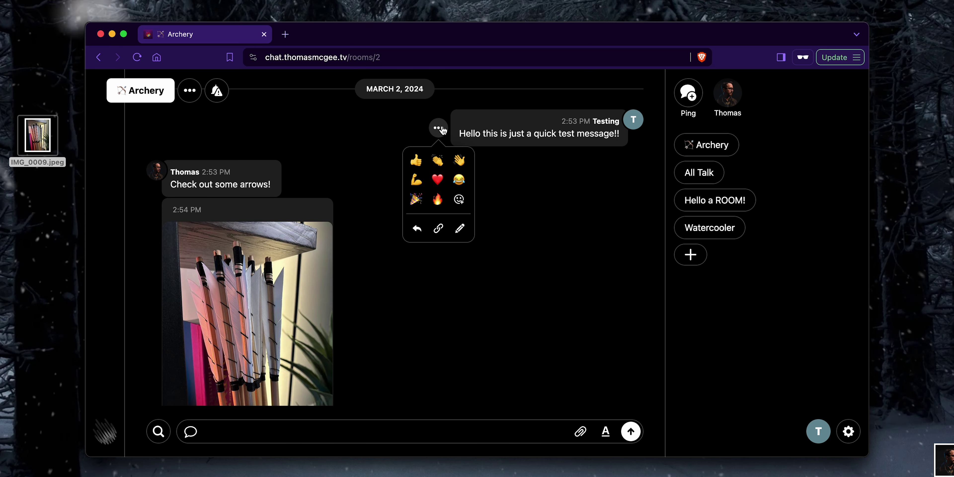
click(458, 232)
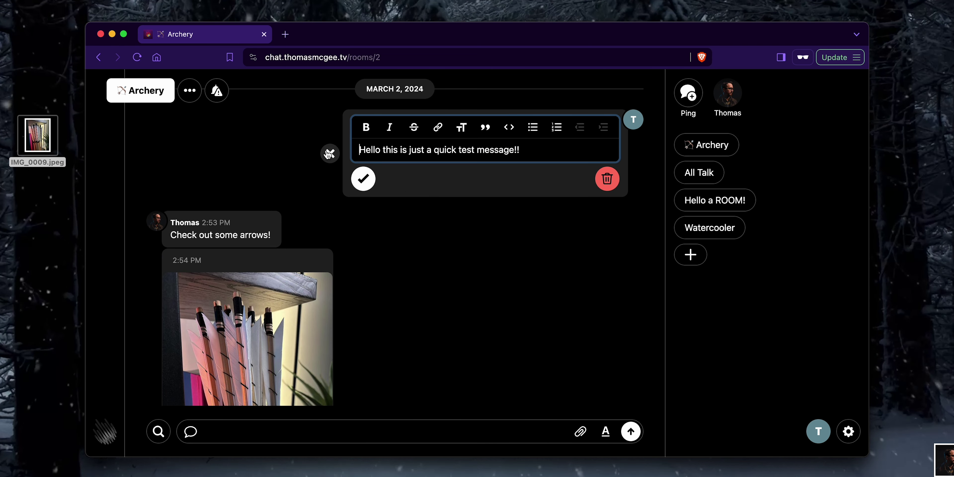
click(330, 153)
Step: In the admin window, start editing the test message and cancel without changes
key(super+grave)
scroll(313, 202, up, 10)
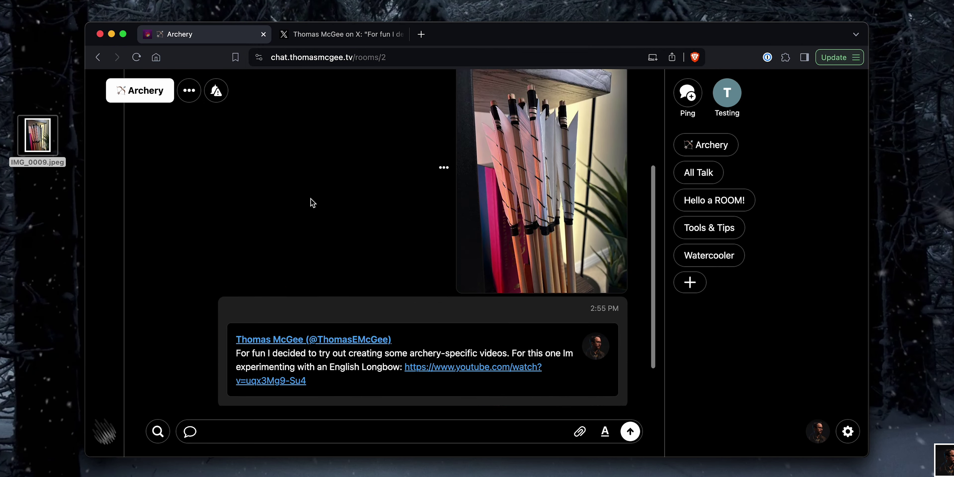
click(351, 127)
click(367, 232)
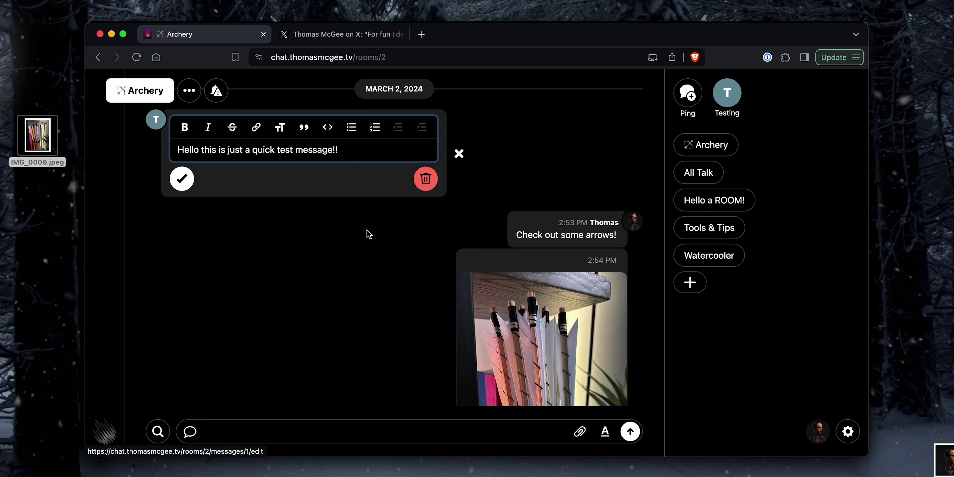
click(458, 154)
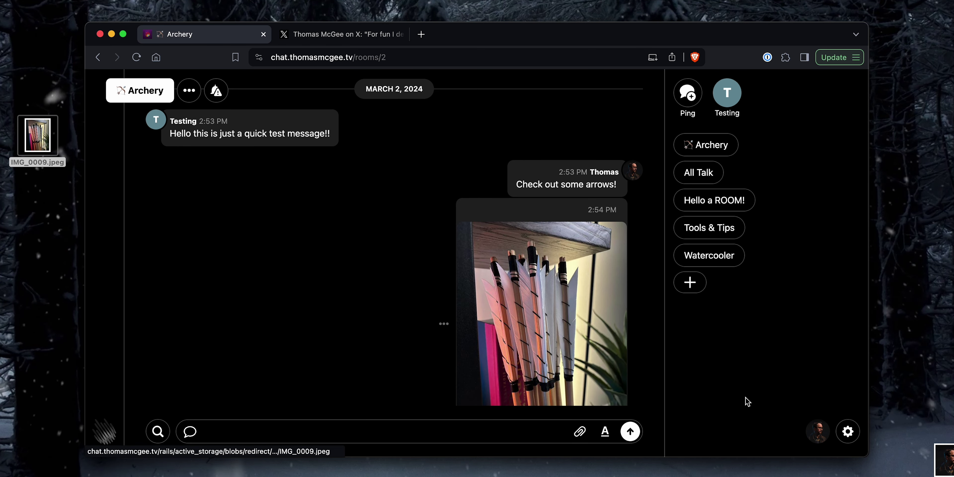
Step: On your profile page, enter the bio 'Hello I am a person using this!' and save
click(817, 439)
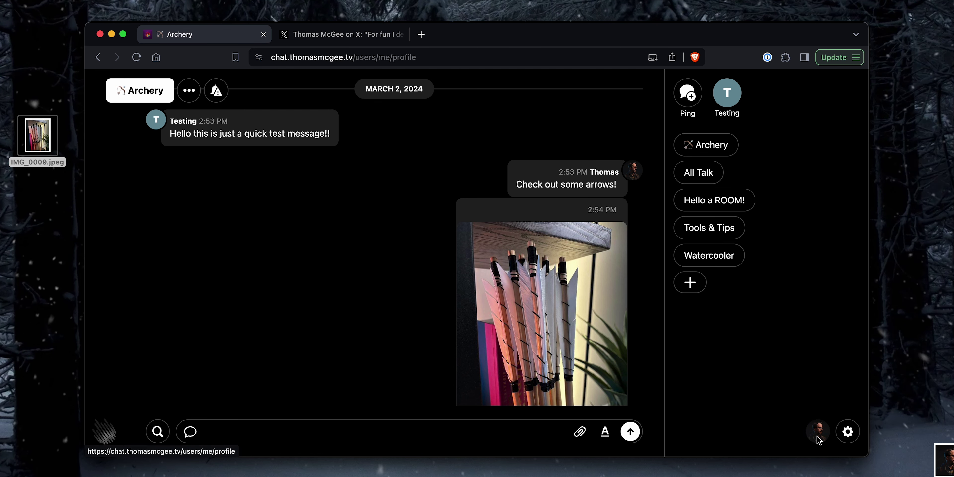
click(511, 274)
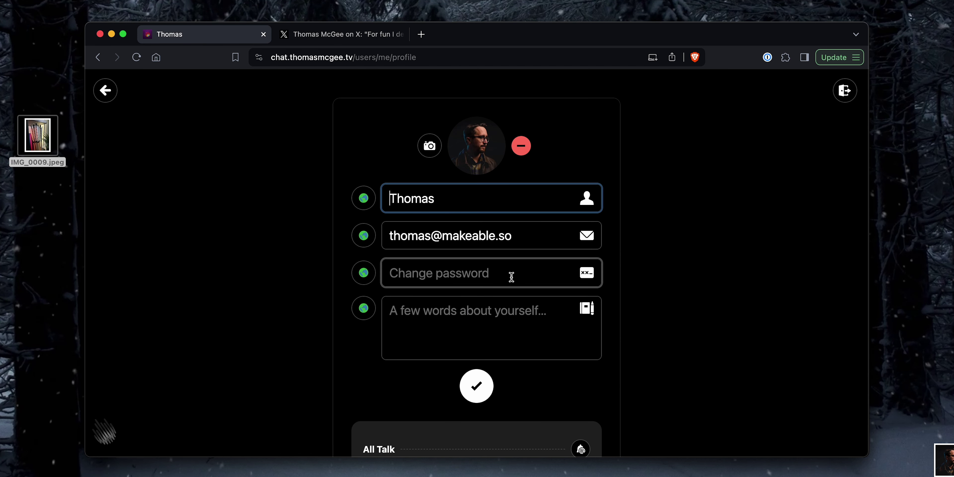
click(498, 330)
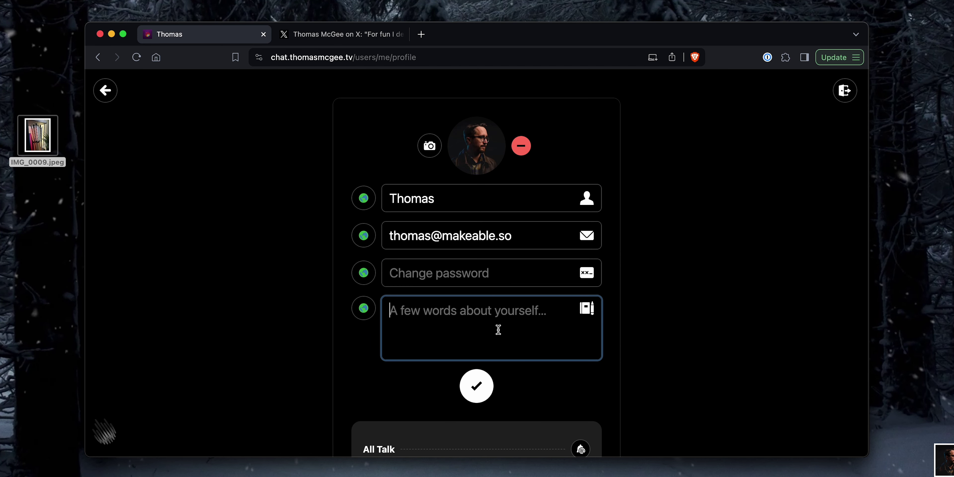
text(Hello )
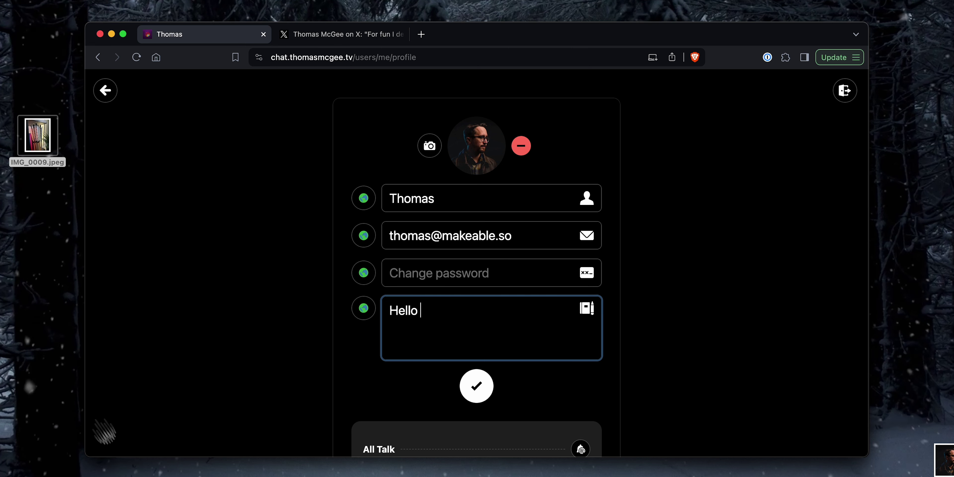
text(I am a person )
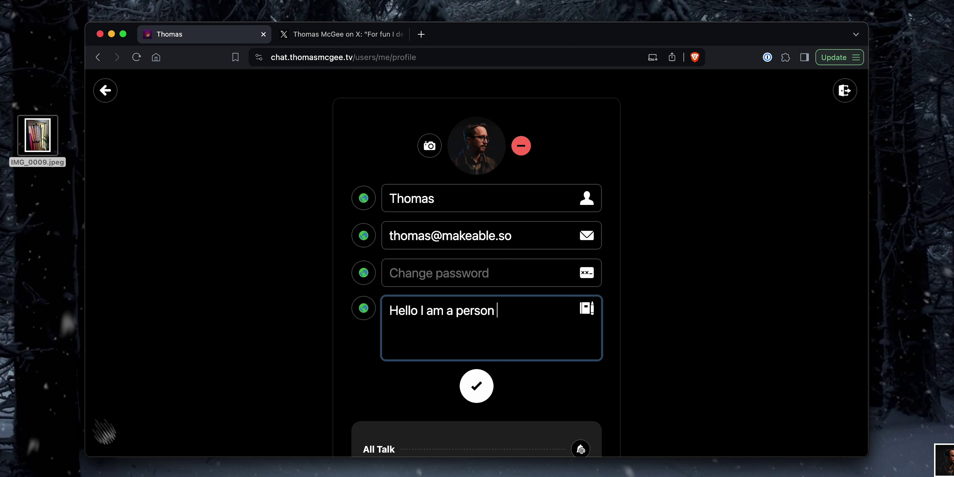
text(using this)
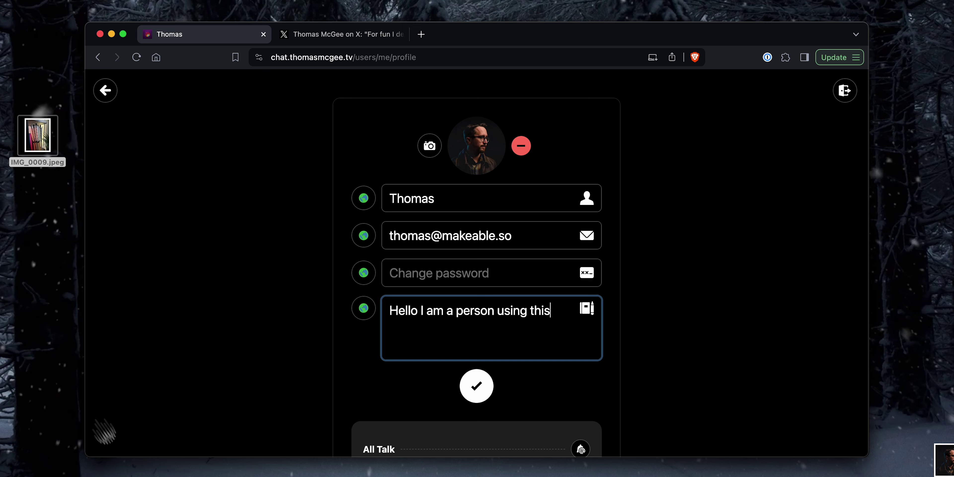
text(!)
scroll(352, 292, down, 3)
key(Return)
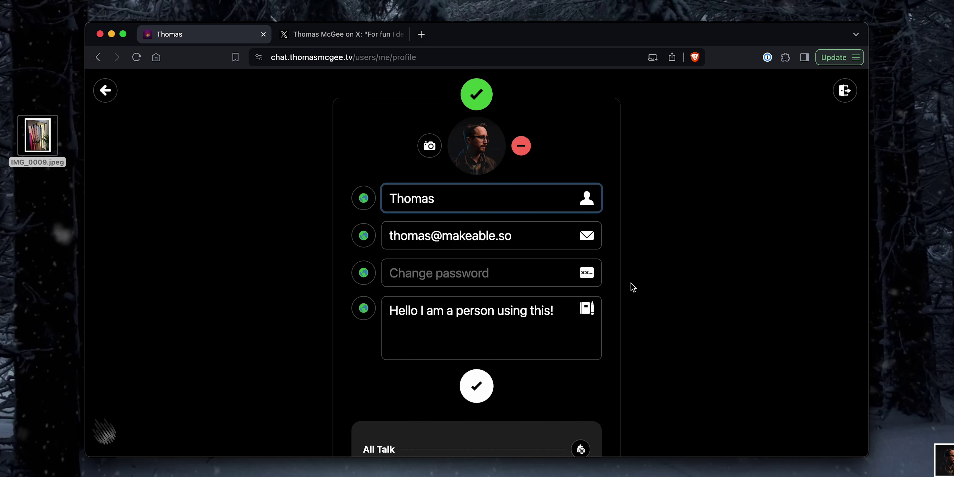
scroll(629, 286, down, 5)
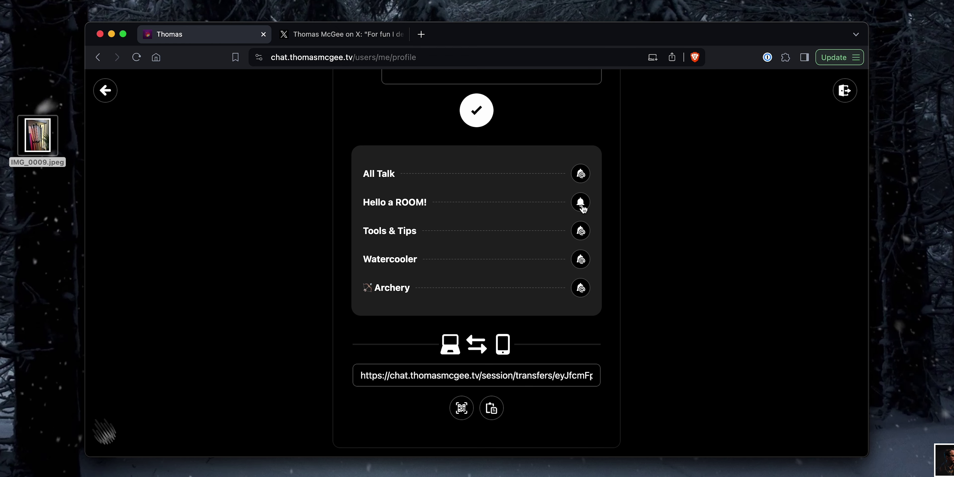
Step: Cycle Hello a ROOM!'s notification bell through all and muted to hidden
click(581, 203)
click(581, 203)
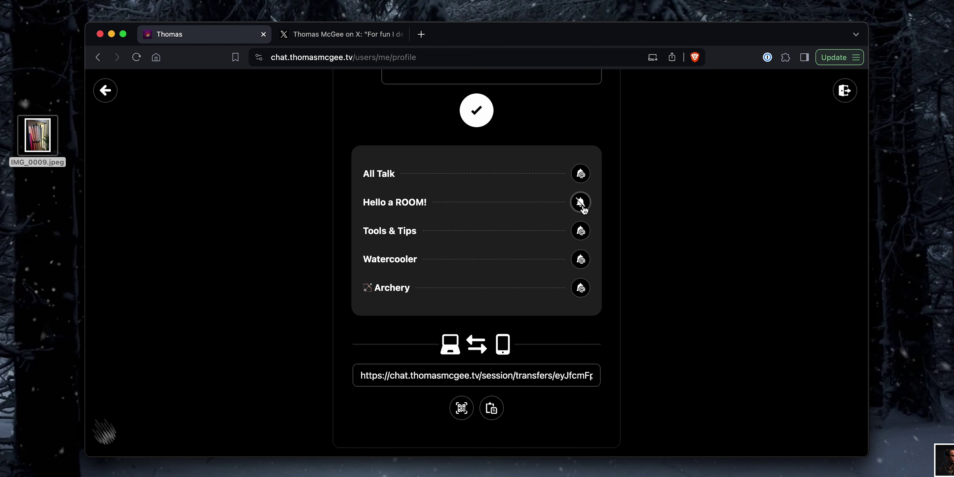
click(584, 205)
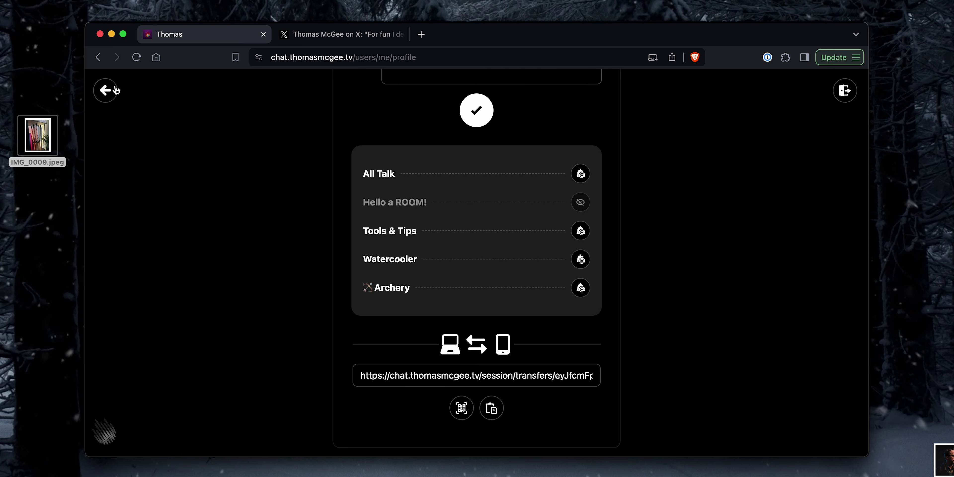
Step: Return to the chat and open the empty Watercooler room
click(476, 110)
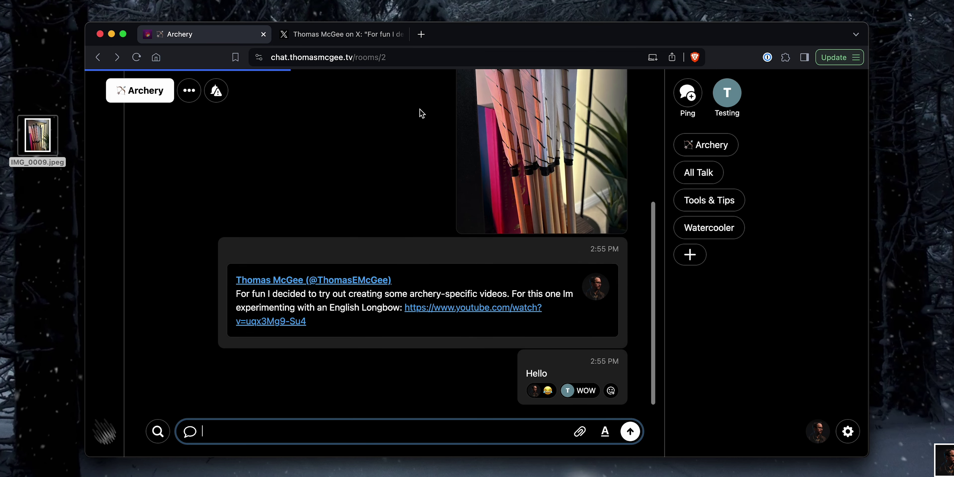
click(768, 326)
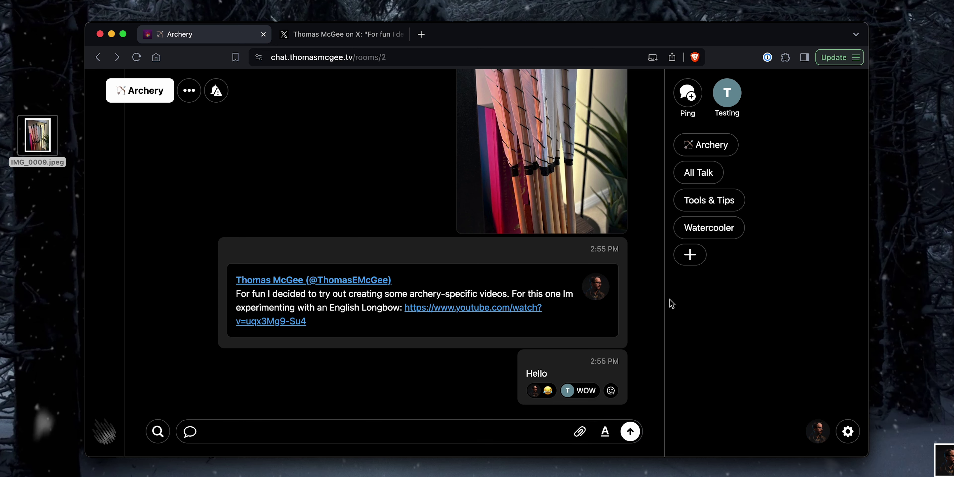
scroll(423, 249, up, 10)
scroll(424, 249, down, 10)
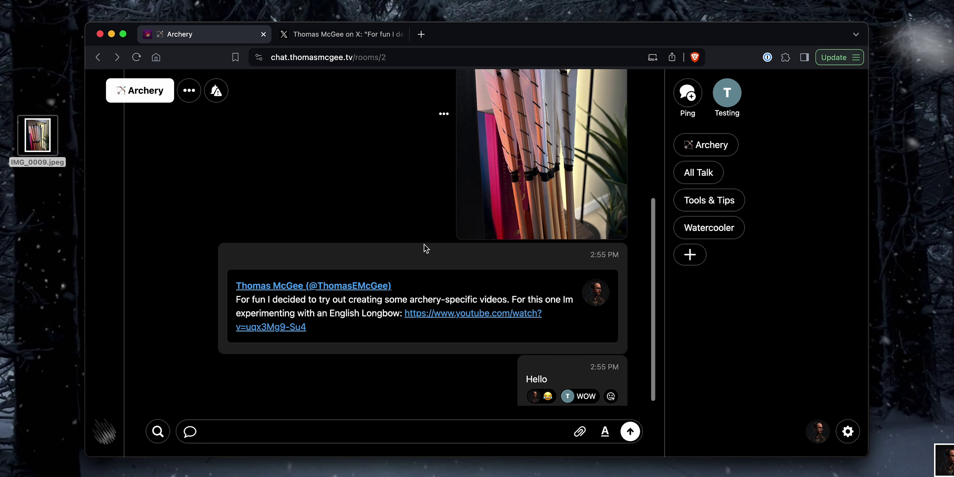
scroll(421, 264, up, 10)
mouse_move(417, 262)
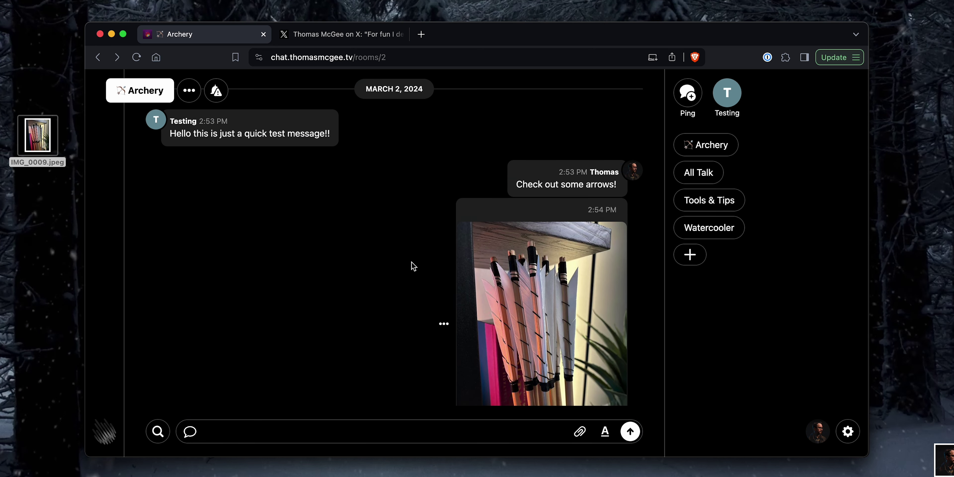
click(703, 228)
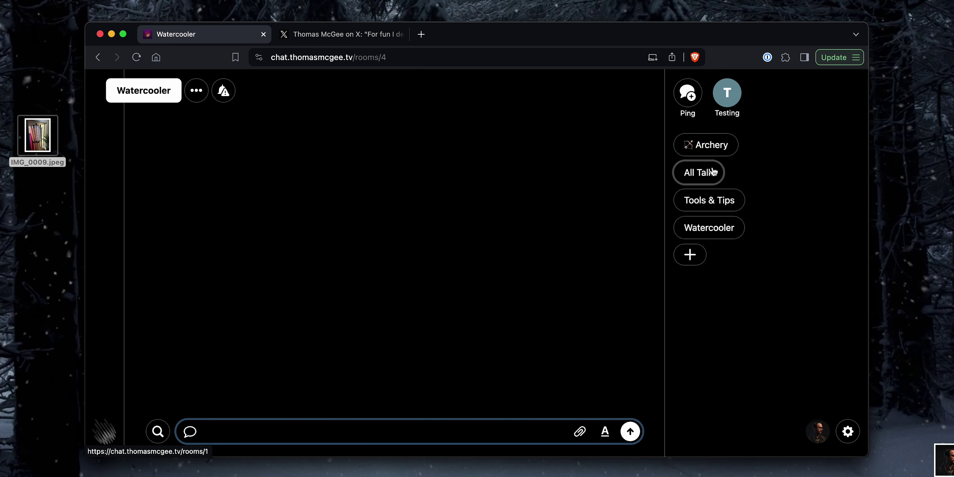
Step: Check the Tools & Tips room's access settings unchanged, then open a direct chat with Testing
click(705, 145)
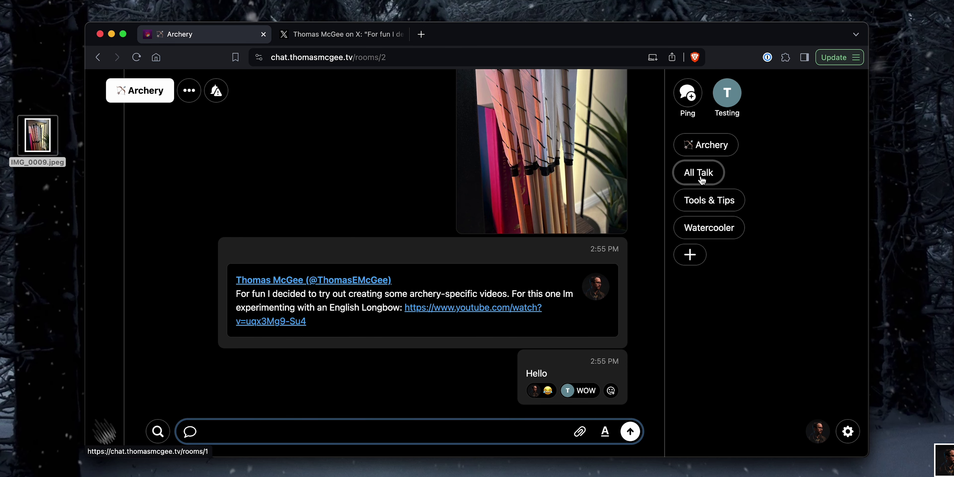
click(717, 203)
click(189, 91)
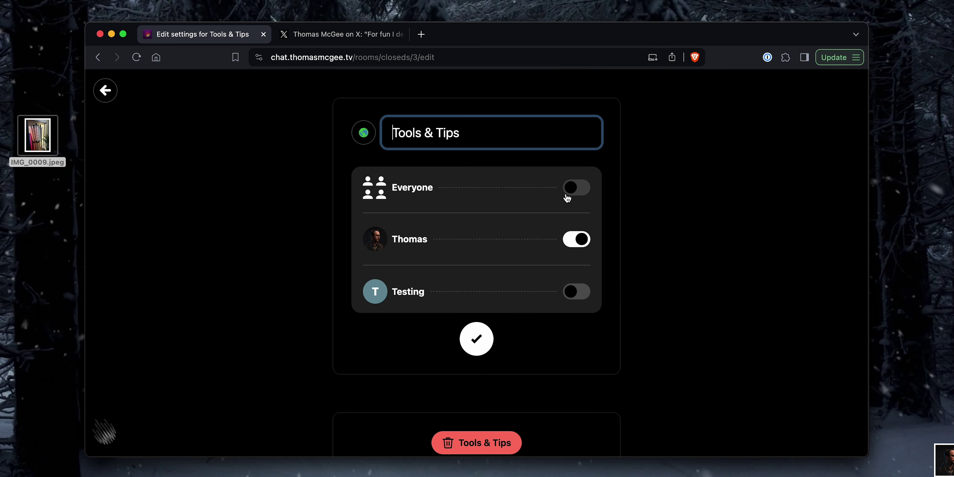
click(106, 90)
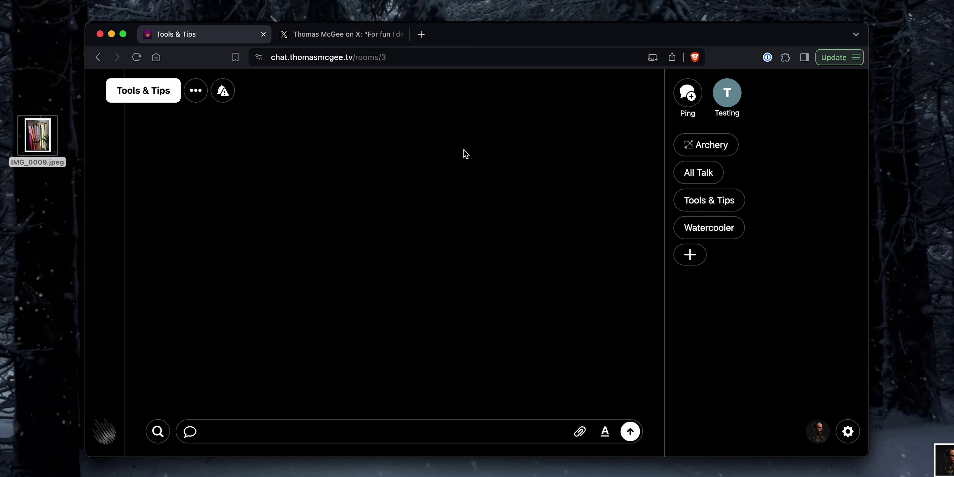
click(725, 100)
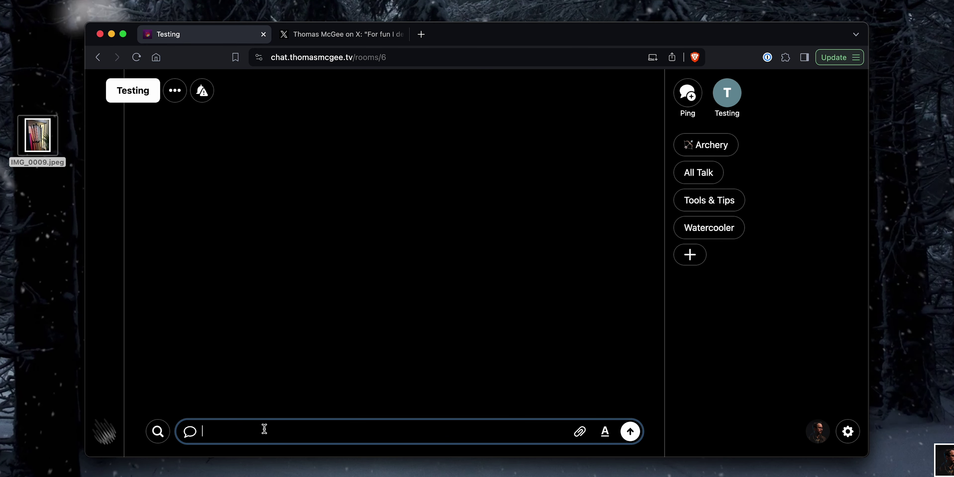
Step: Send Testing 'Hello here is a private message!' and go back to Watercooler
text(Hello)
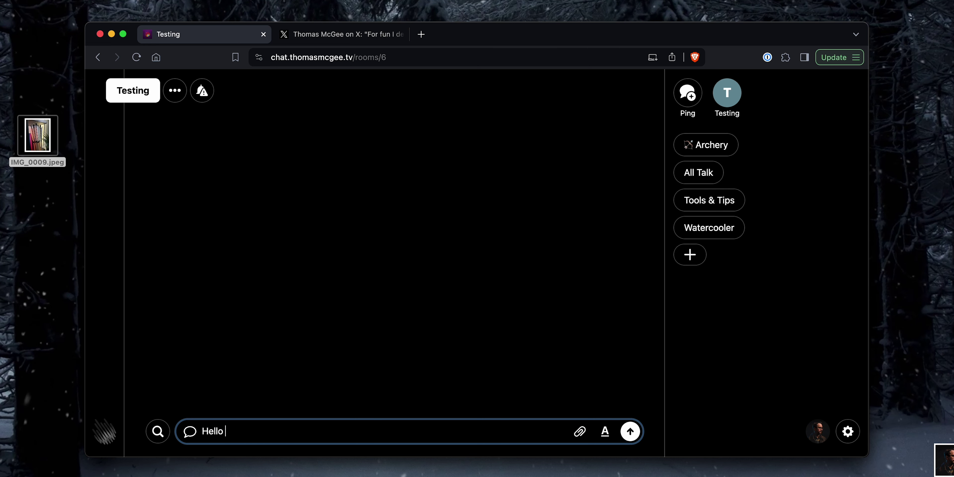
text( here is a private)
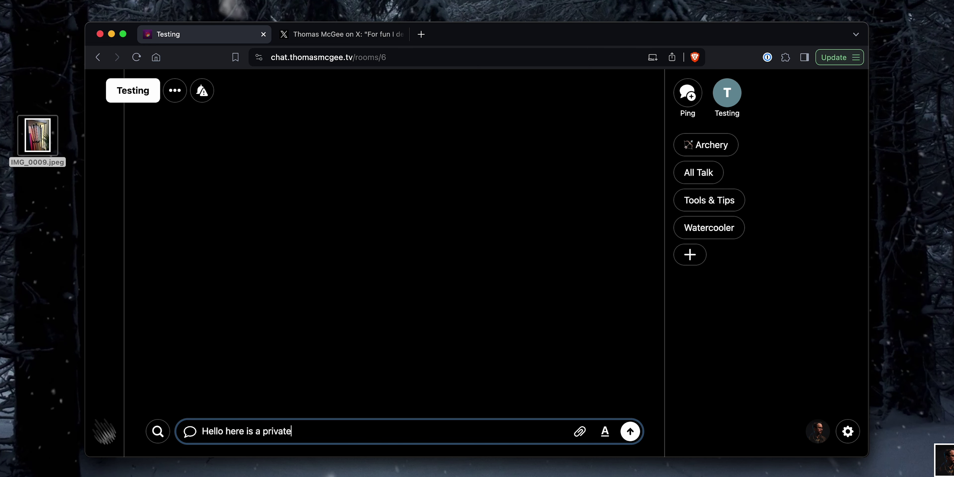
text( message!)
key(Return)
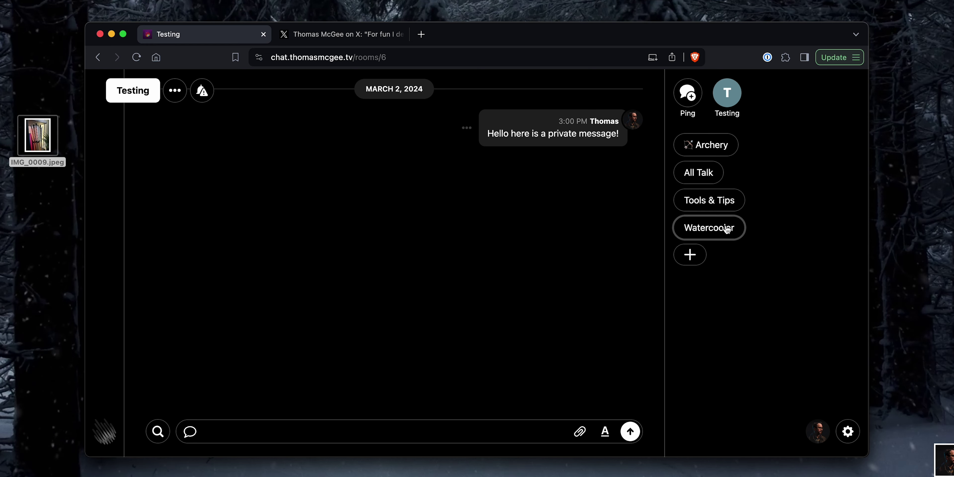
click(709, 200)
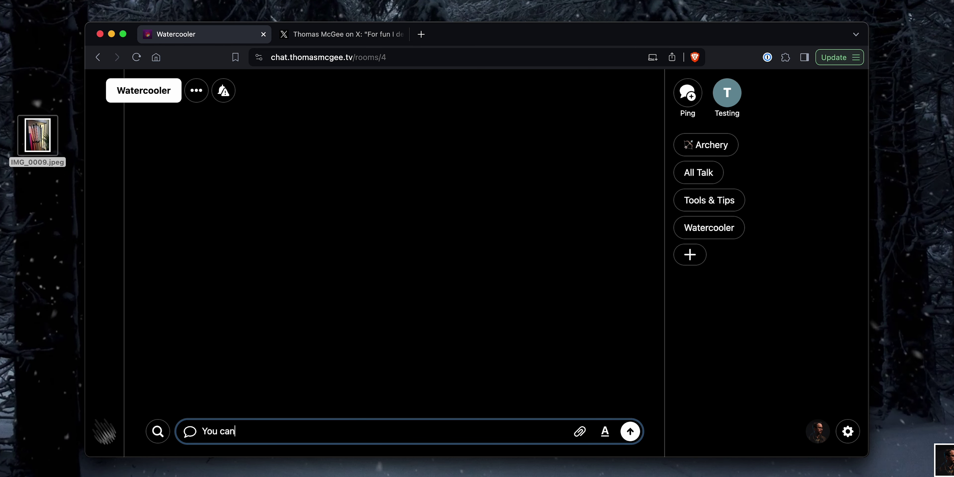
Step: Post a plain-text intro line to the Watercooler room
text(normal ext)
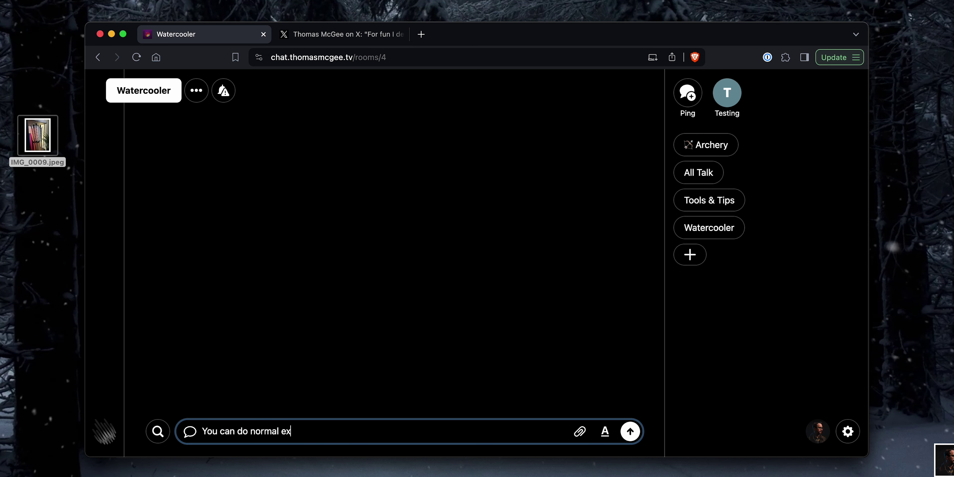
key(BackSpace)
key(BackSpace)
text(text:)
key(Return)
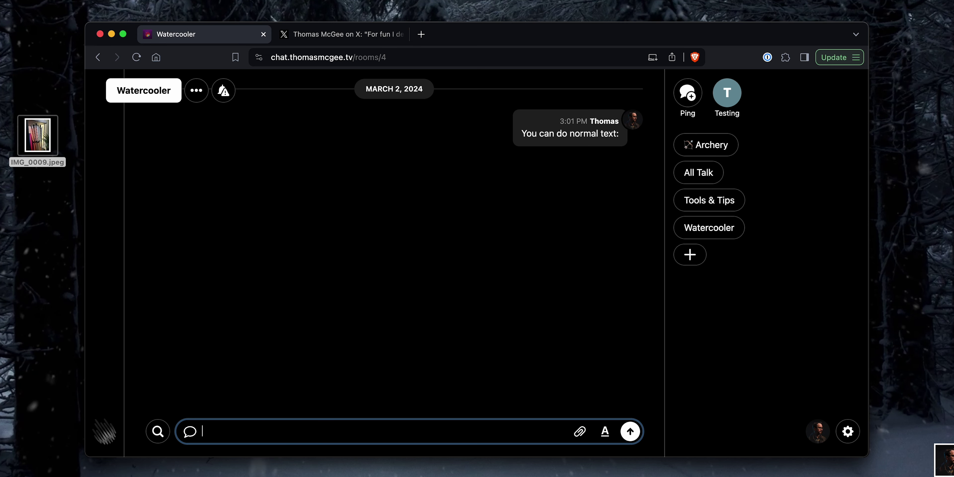
Step: Post 'Type out some code:' followed by a PHP code block echoing 'Hey How are you'
click(604, 430)
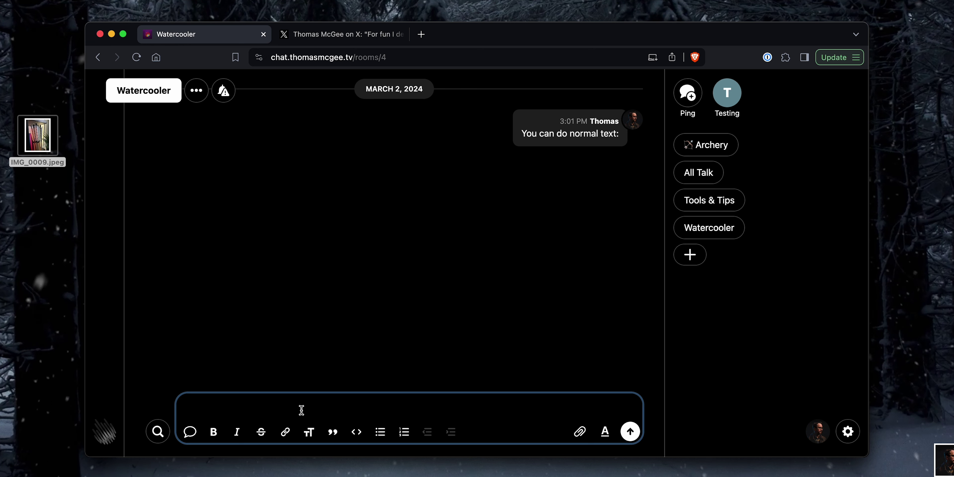
text(Type out)
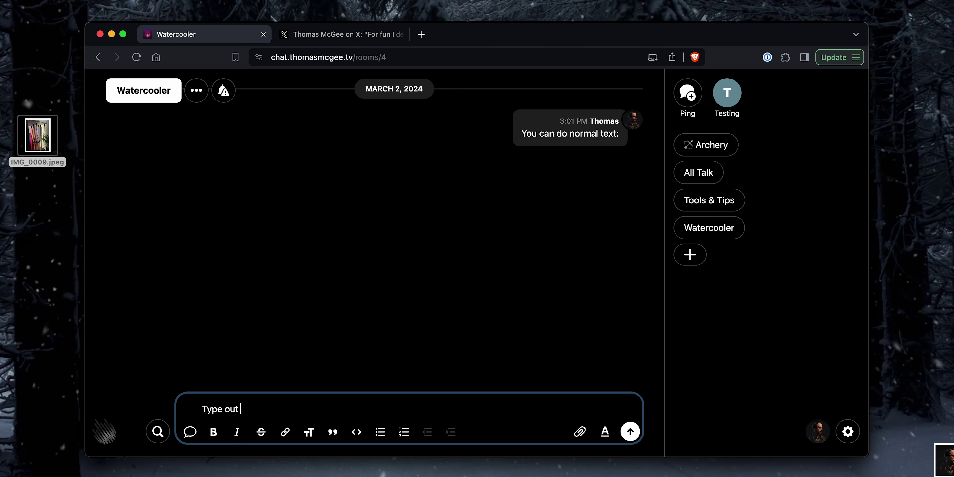
text( some code:)
key(shift+Return)
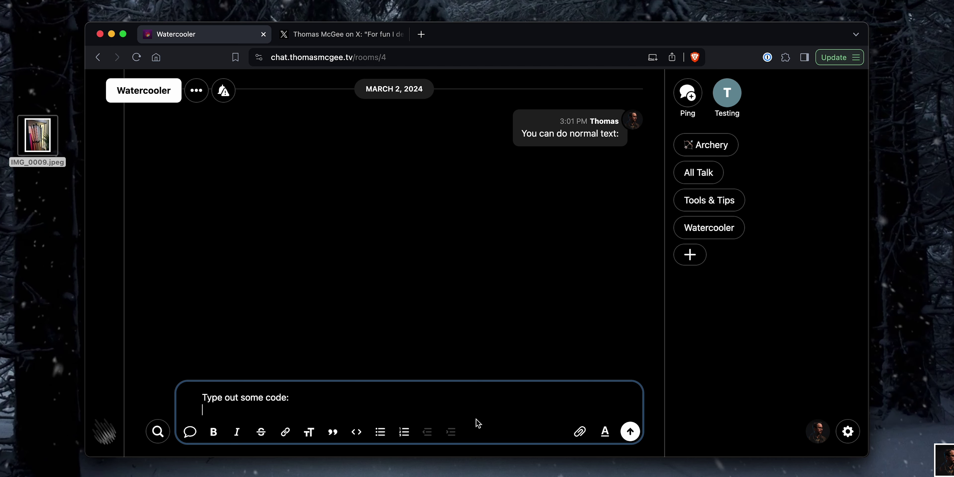
click(356, 432)
text(<?)
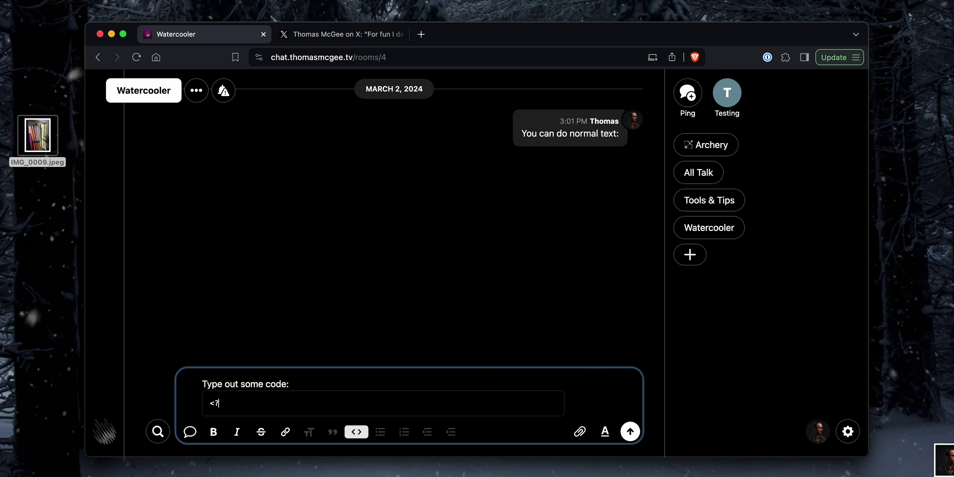
text(phg)
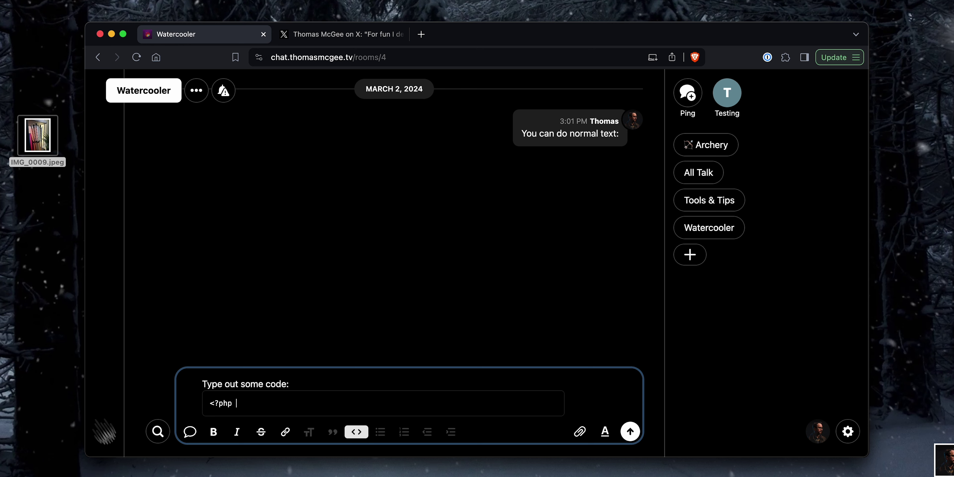
text(echo ''; ?>)
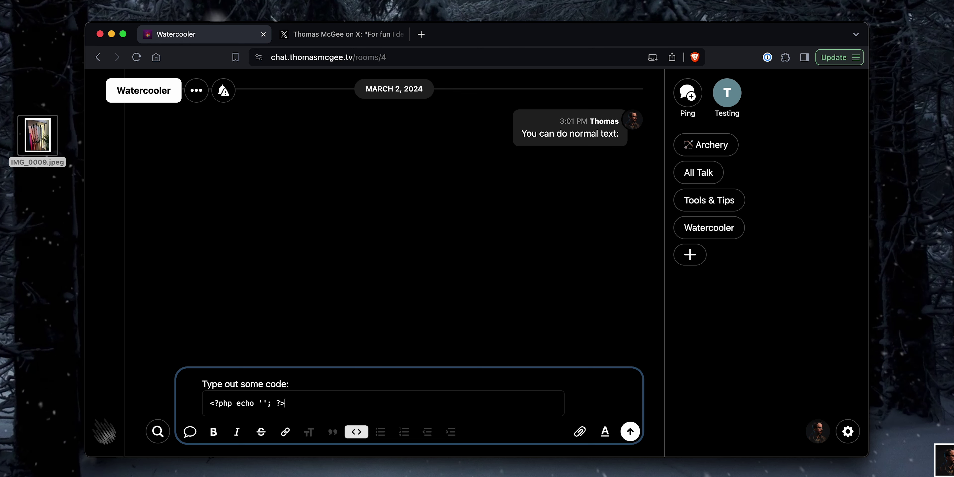
click(265, 403)
text(Hey How are you)
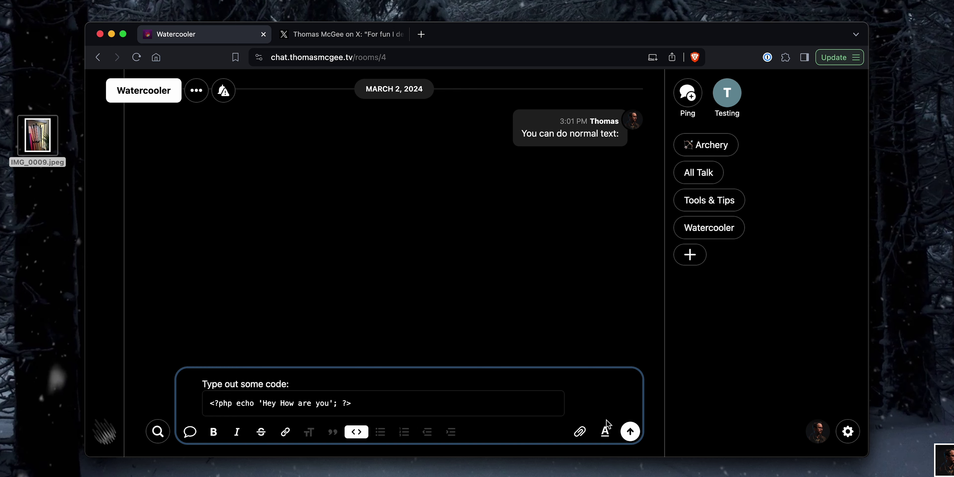
click(630, 431)
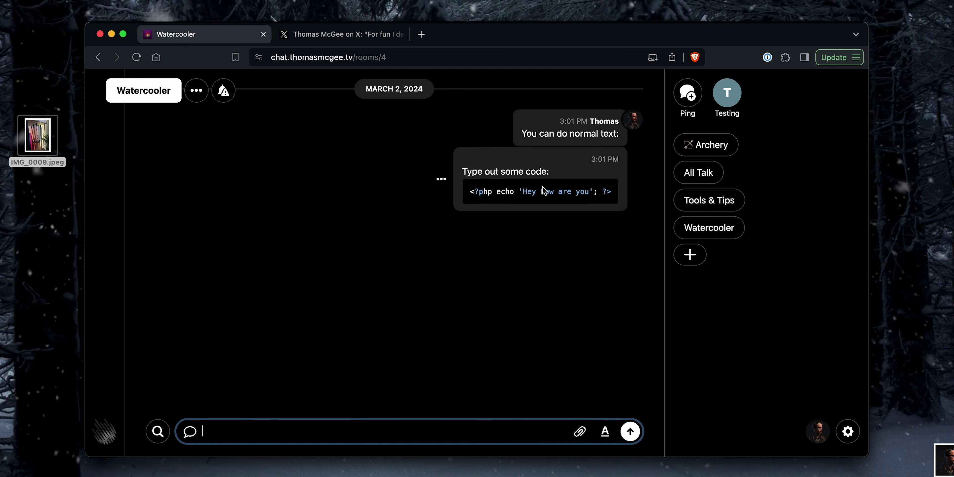
Step: Post 'Blockquotes' formatted as a quote
click(528, 257)
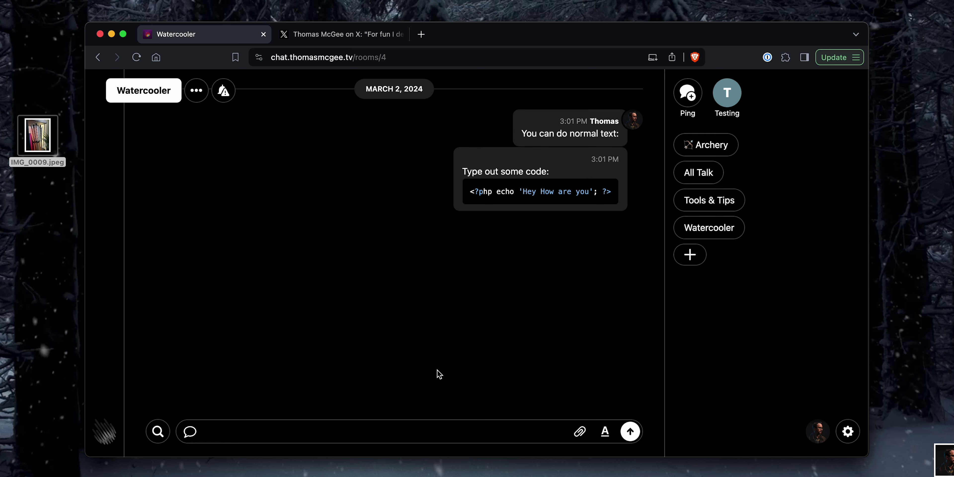
click(604, 432)
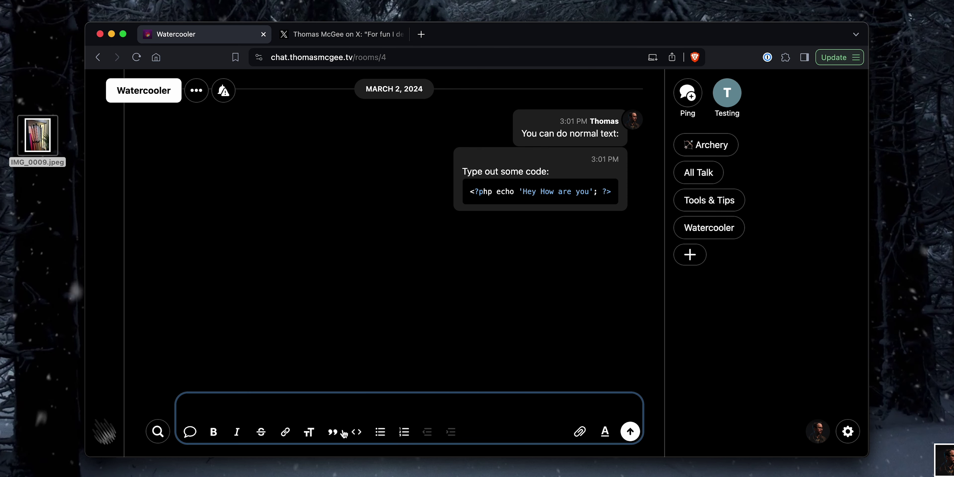
text(Blockquotes)
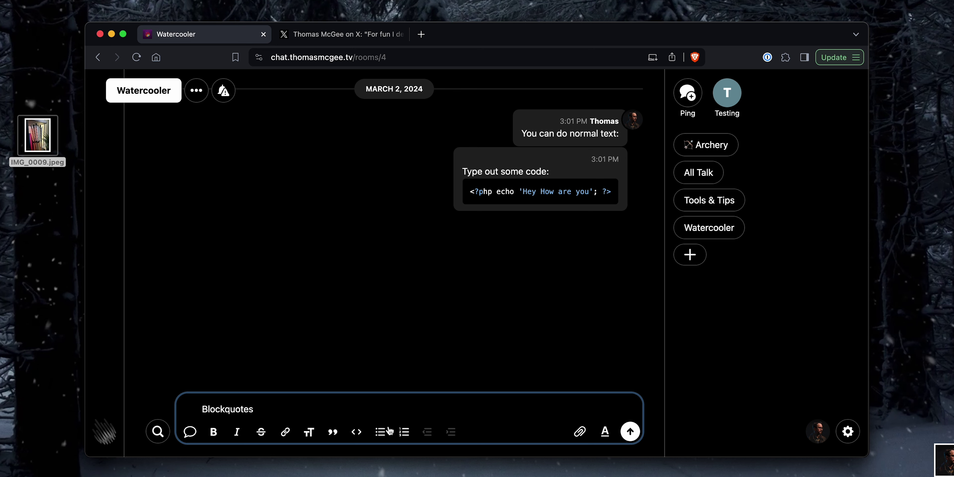
click(335, 432)
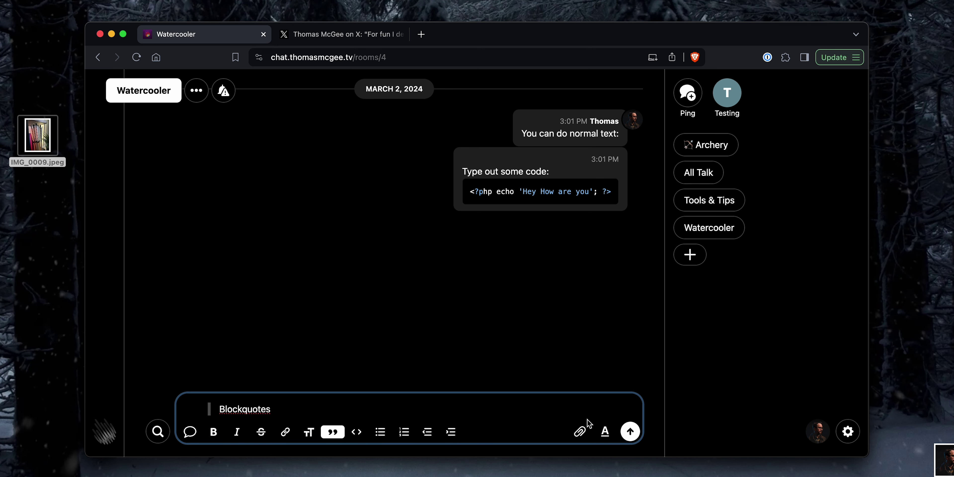
click(630, 431)
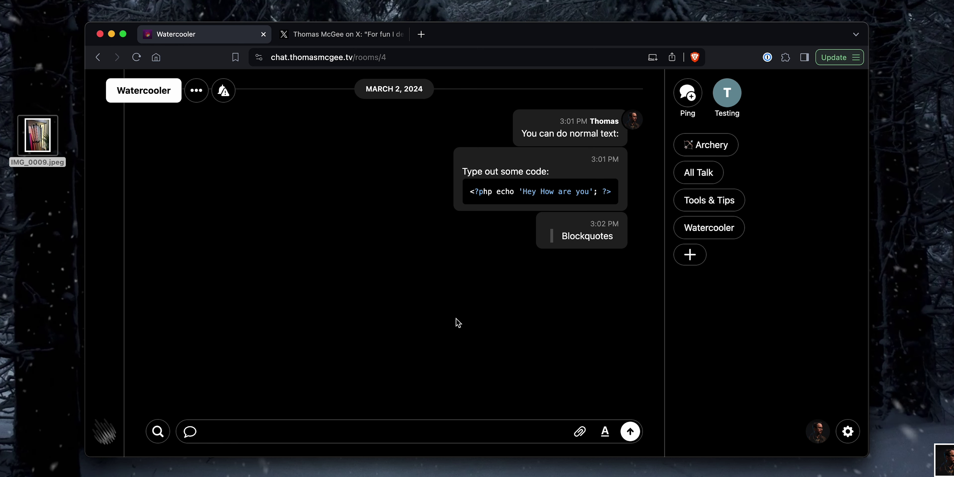
click(157, 431)
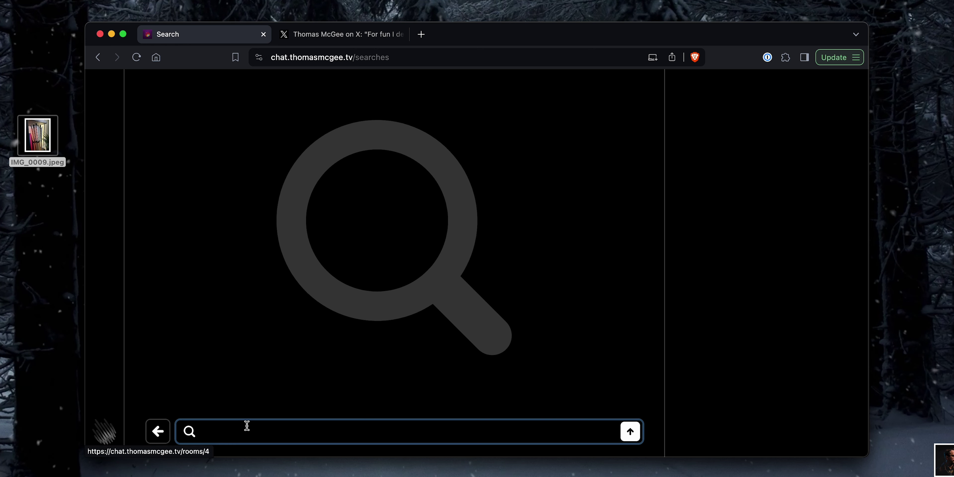
text(normal)
key(Return)
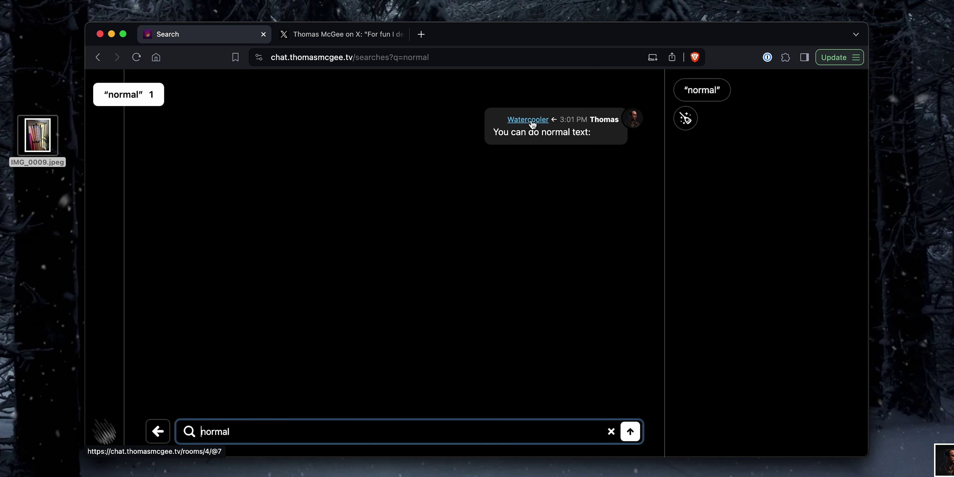
click(532, 124)
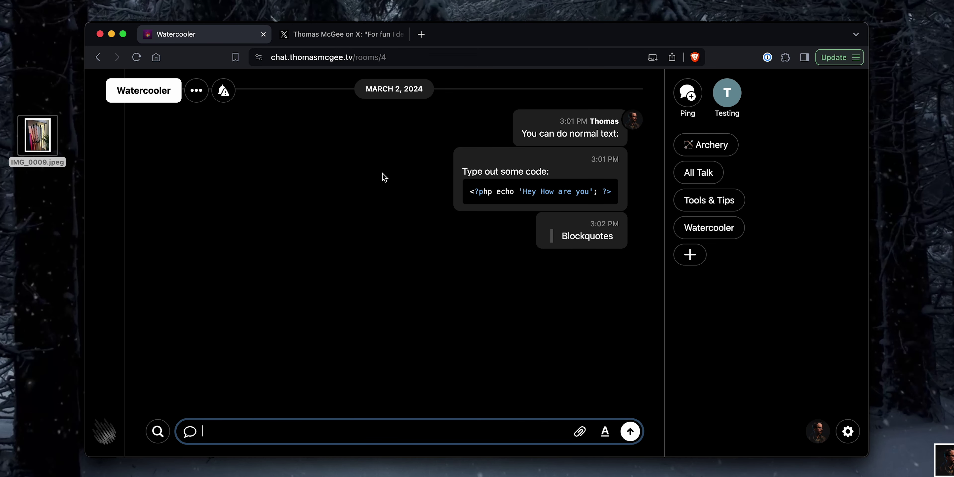
Step: View the invite link's QR code in account settings, then reset the invite link to a new one
click(847, 431)
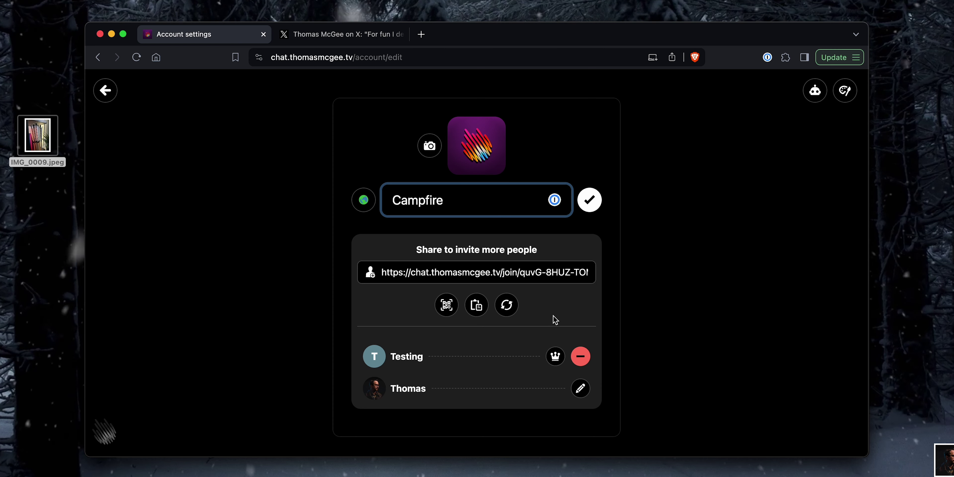
click(446, 304)
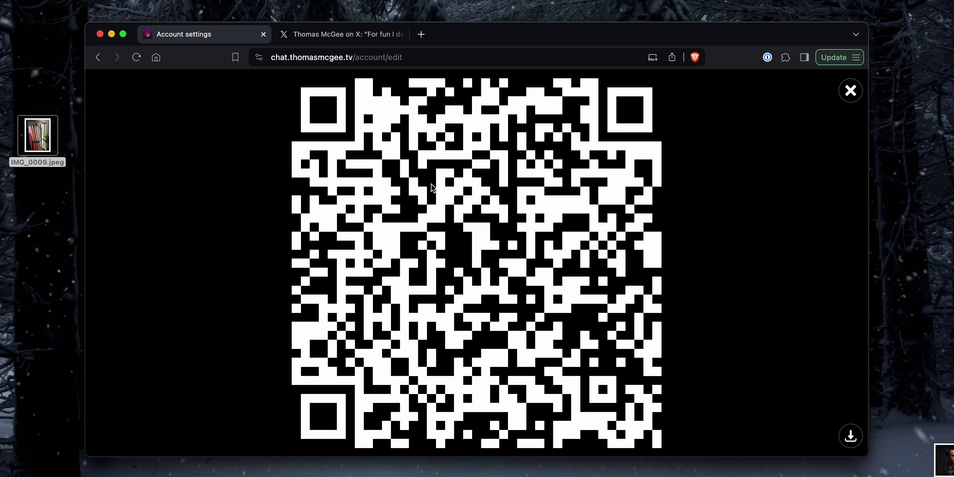
click(850, 92)
drag(435, 272, 623, 287)
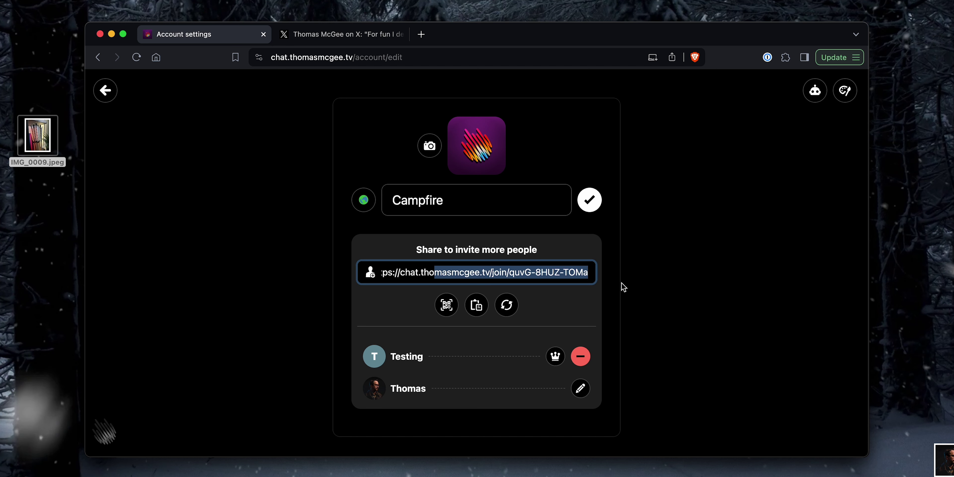
click(509, 279)
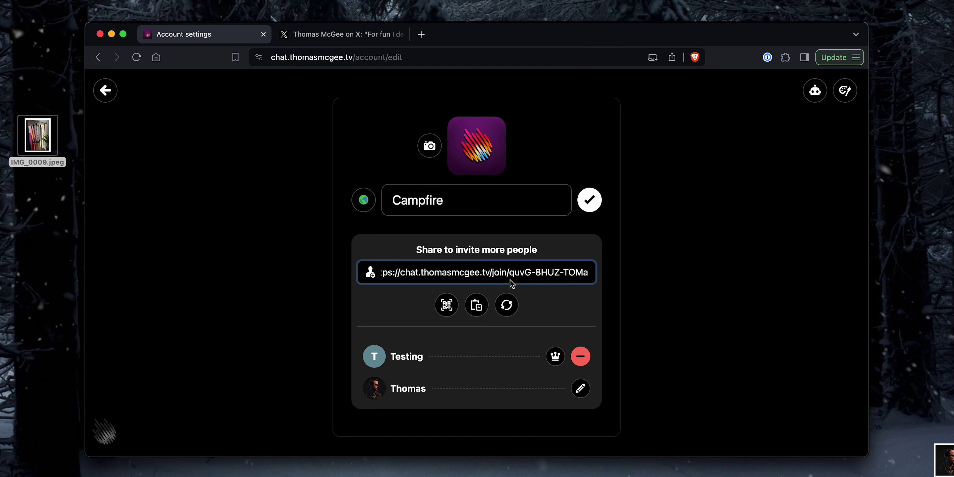
click(557, 287)
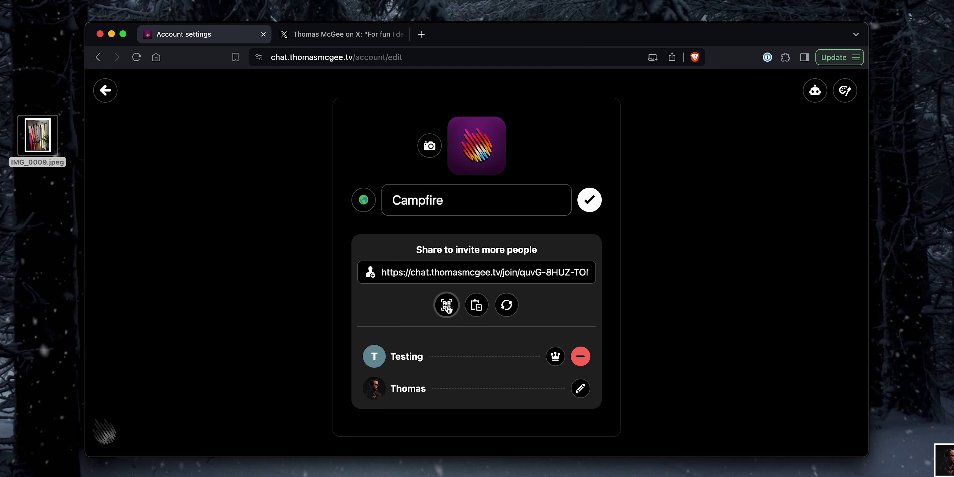
click(512, 309)
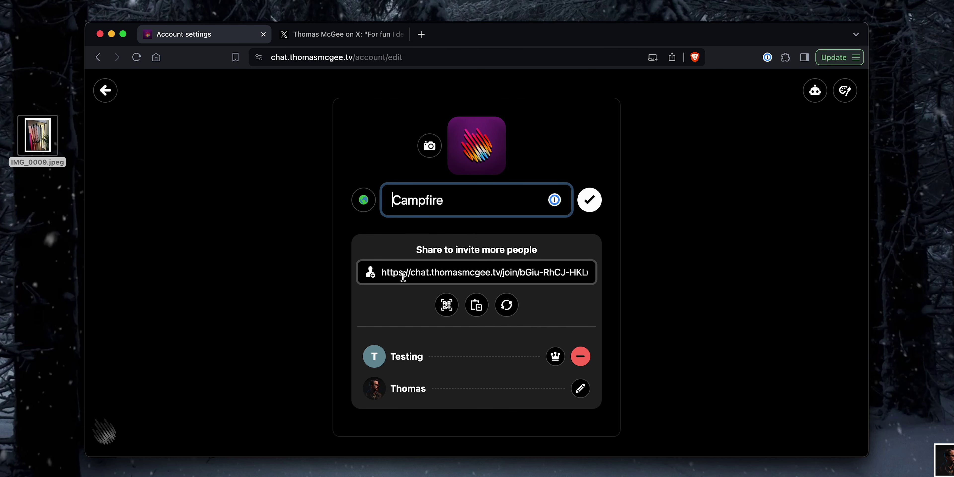
drag(403, 277, 611, 278)
drag(539, 274, 357, 276)
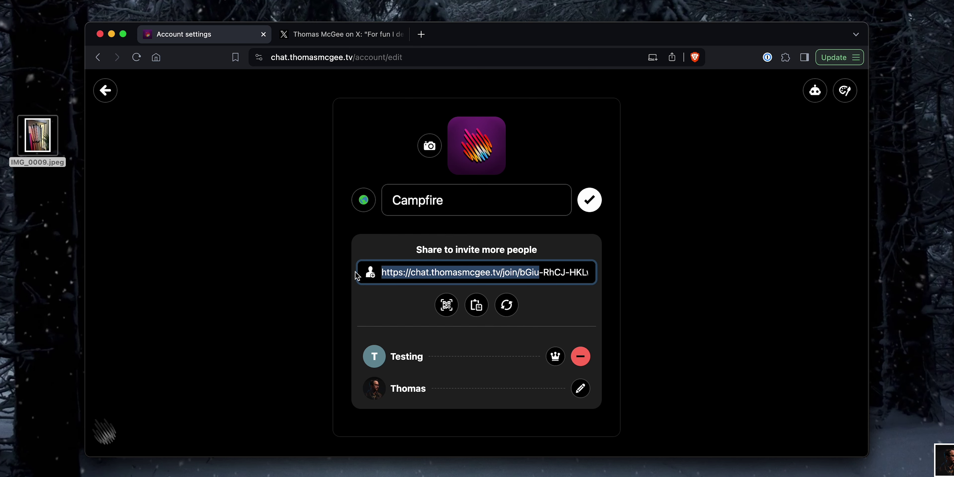
click(396, 313)
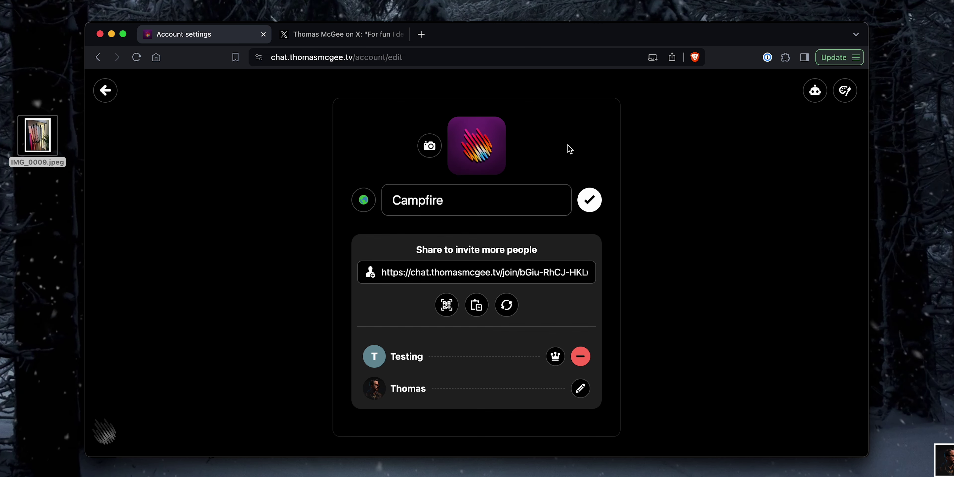
Step: Rename the site from Campfire to 'Where We Chat' and return to Watercooler
click(475, 205)
double_click(493, 190)
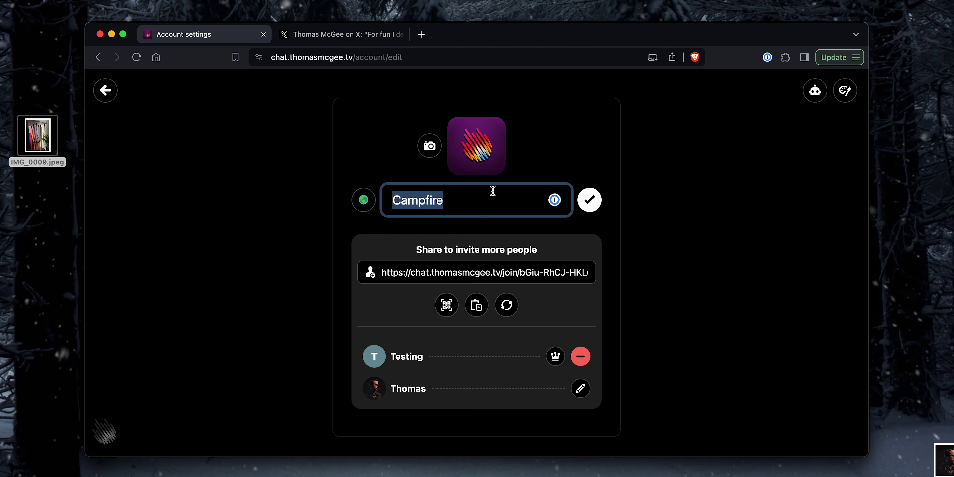
text(Where We)
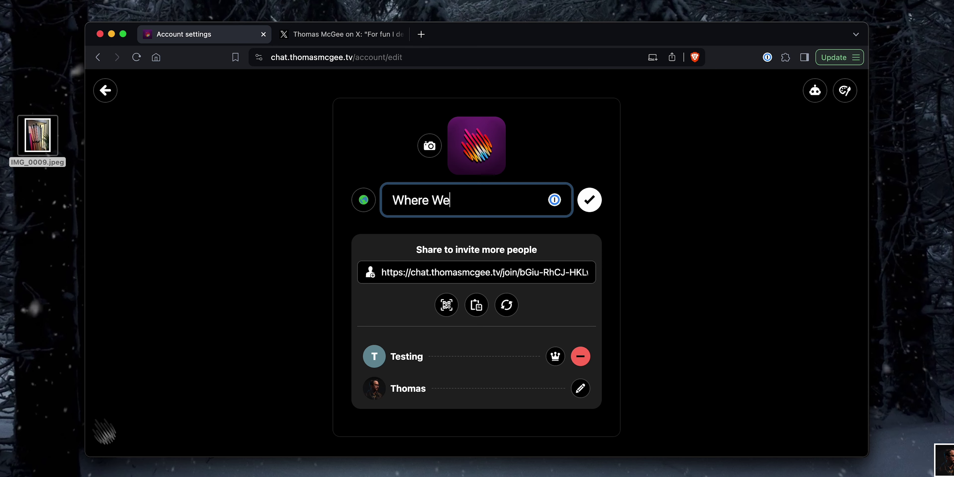
text( Chat)
click(588, 201)
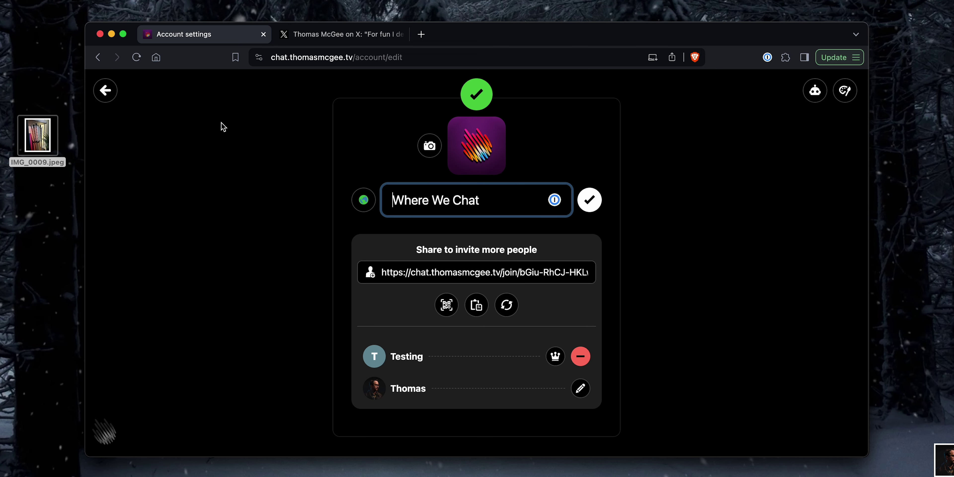
click(106, 91)
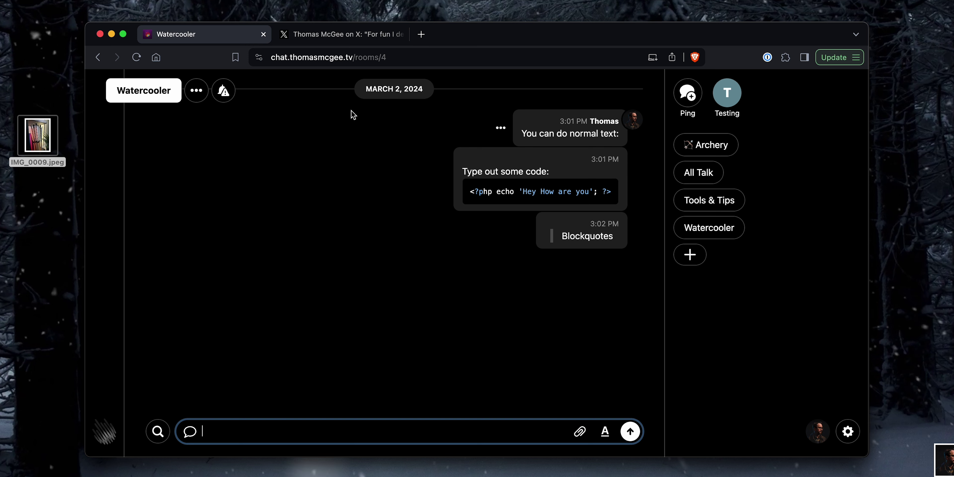